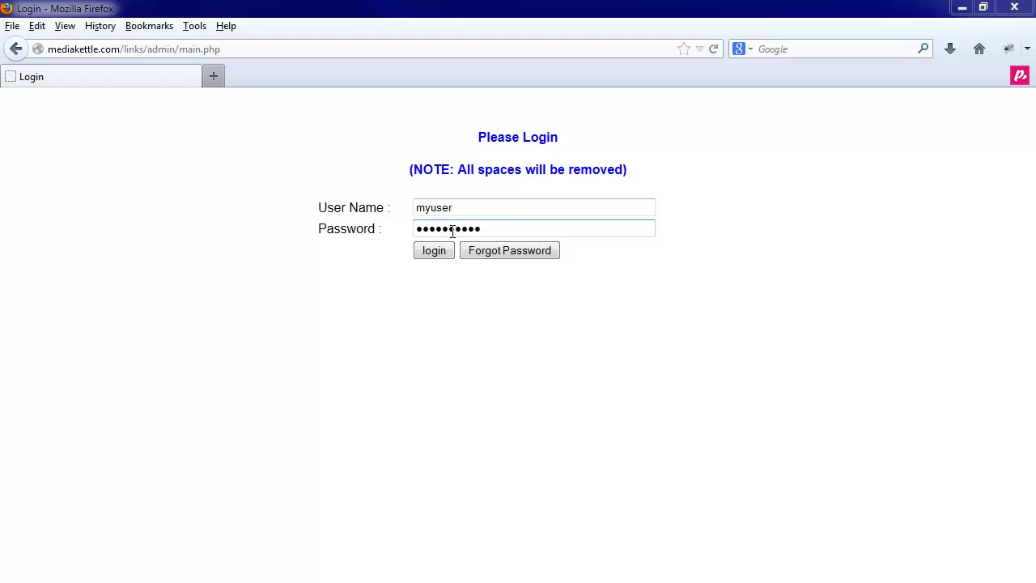
Step: Log in to the admin area to reach the Create New Link page
{"action": "left_click", "coordinate": [436, 249]}
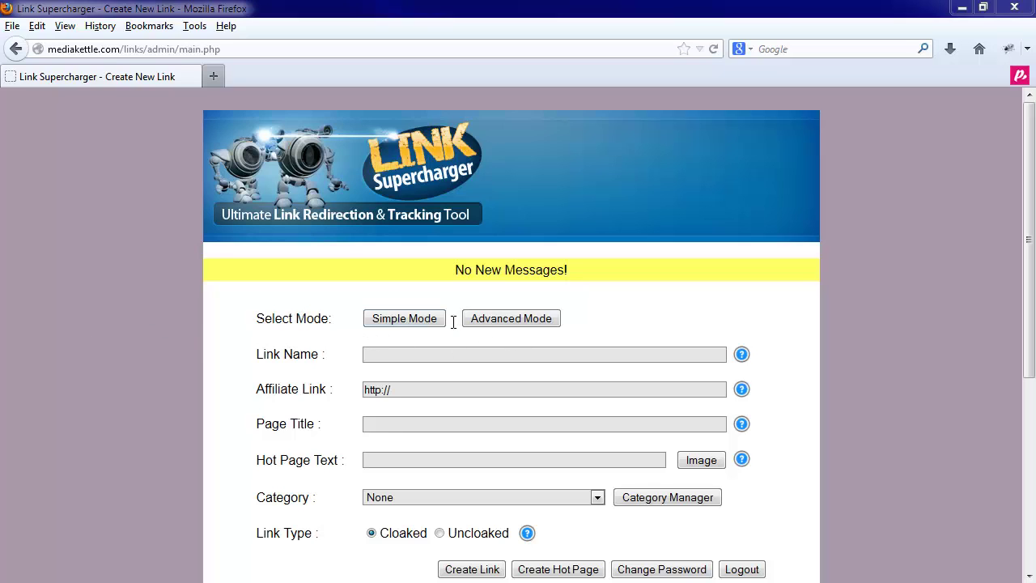
{"action": "left_click", "coordinate": [417, 320]}
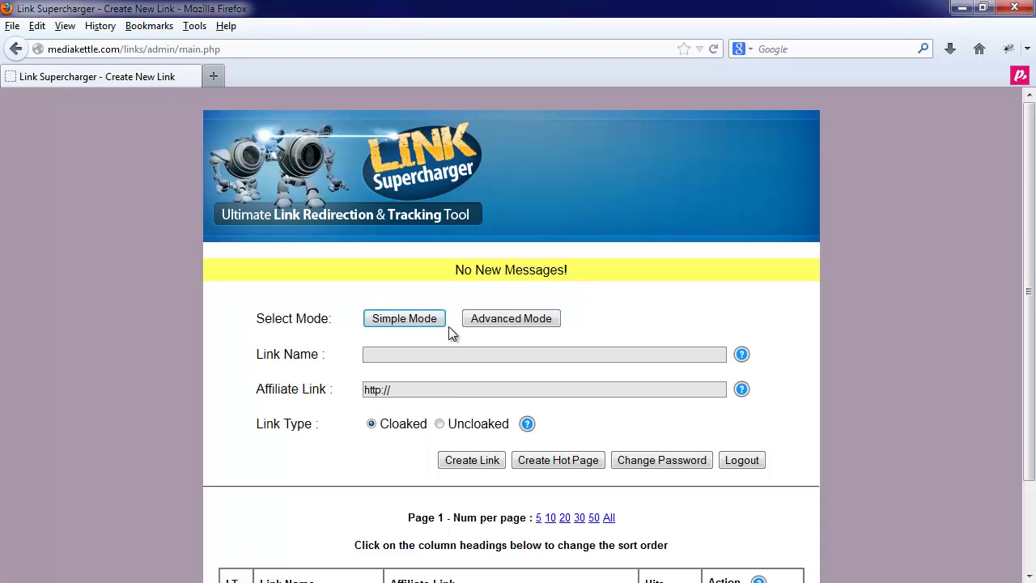
{"action": "left_click", "coordinate": [495, 321]}
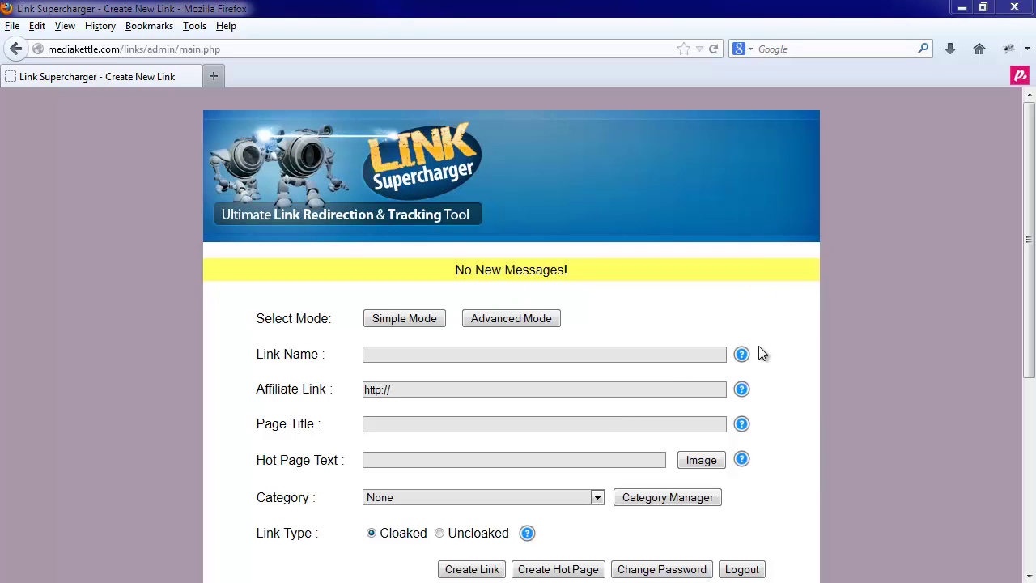
{"action": "mouse_move", "coordinate": [744, 363]}
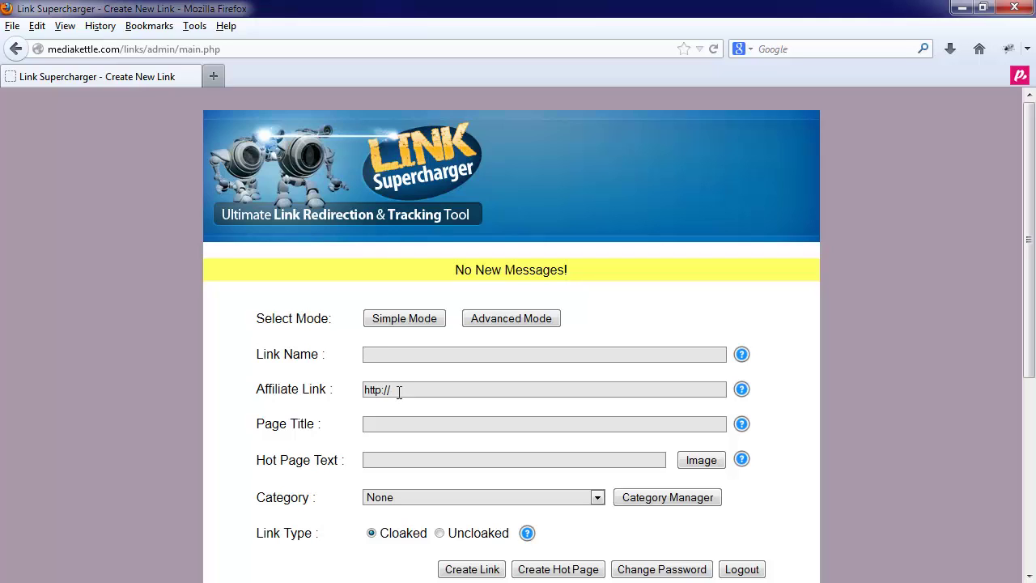
{"action": "type", "text": "demolink1"}
{"action": "left_click", "coordinate": [432, 389]}
{"action": "type", "text": "redd"}
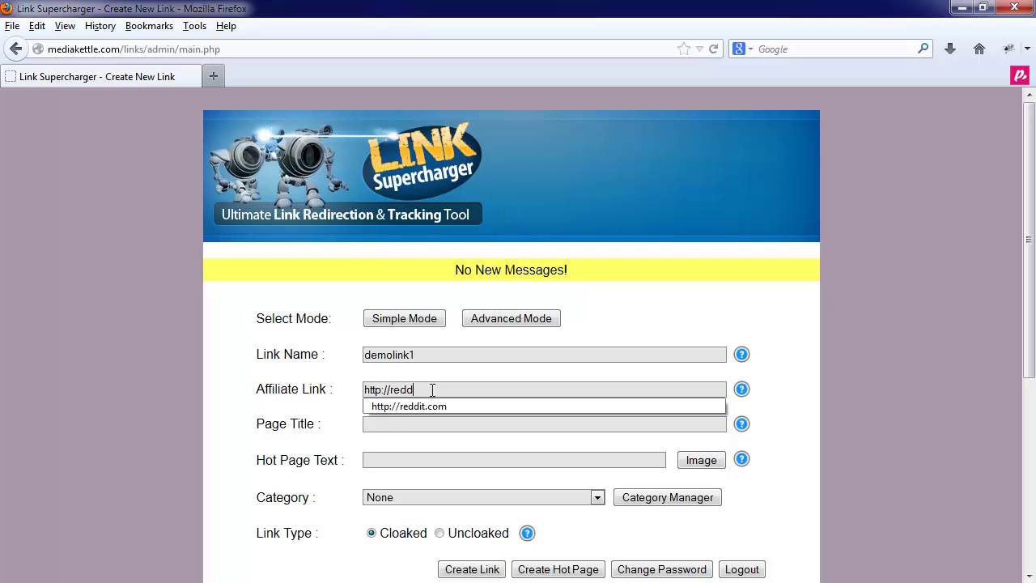
{"action": "key", "text": "Down"}
{"action": "key", "text": "Return"}
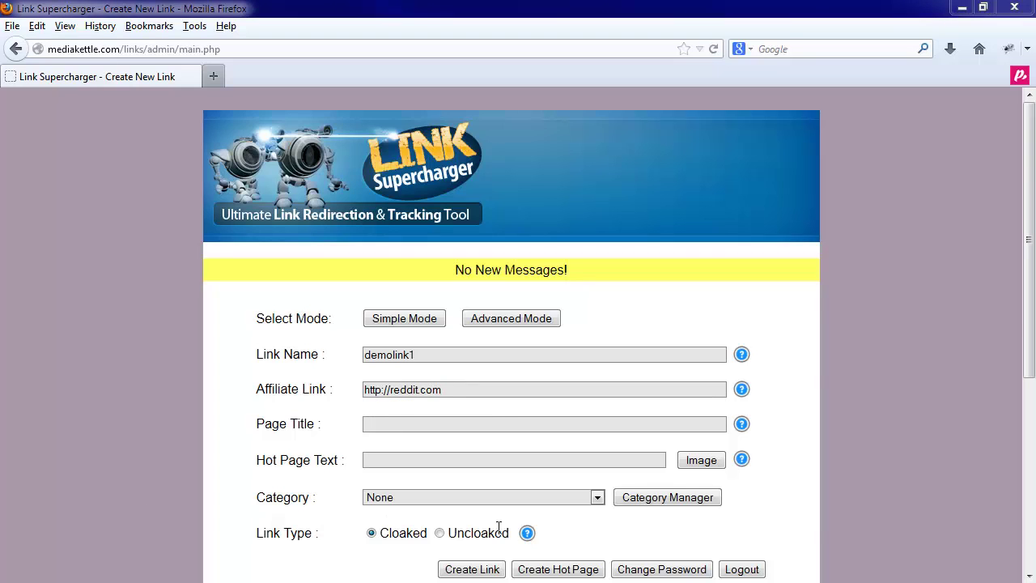
Step: Enter page title 'Demo Page Title 1' and hot page text 'My First Hot Page Link For Reddit'
{"action": "left_click", "coordinate": [379, 427]}
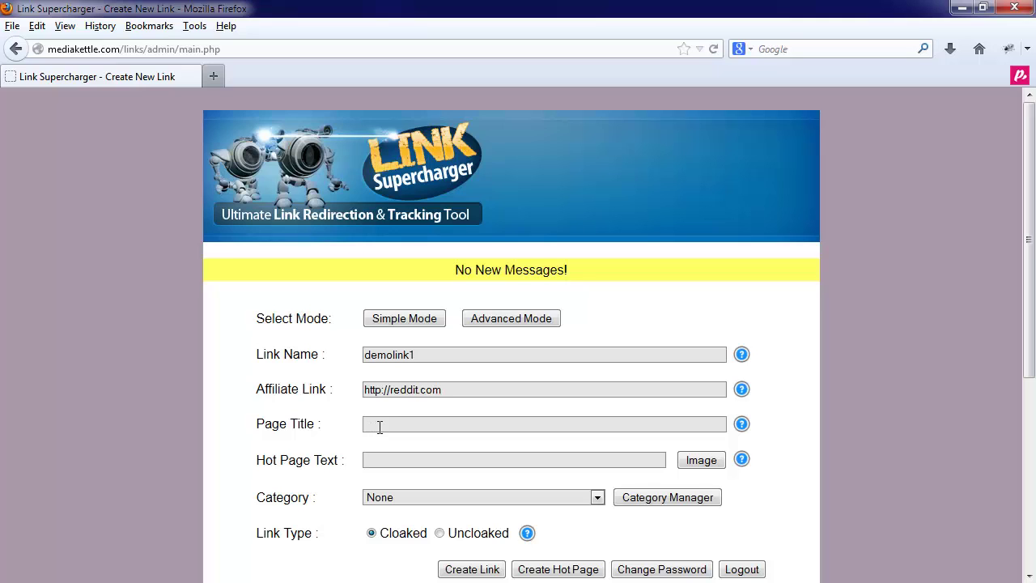
{"action": "type", "text": "Demo Page Title 1"}
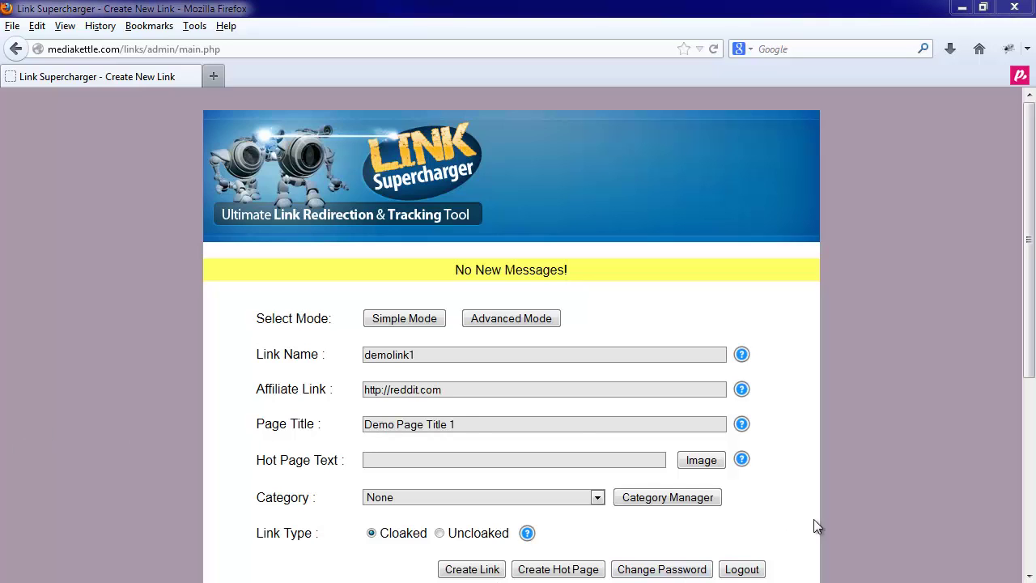
{"action": "left_click", "coordinate": [382, 460]}
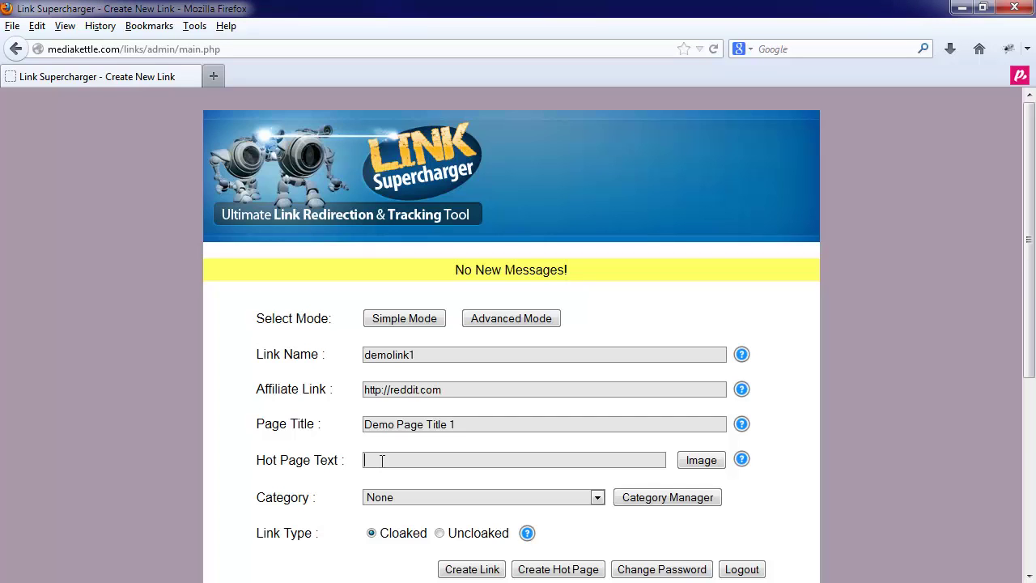
{"action": "type", "text": "My Fir"}
{"action": "key", "text": "BackSpace"}
{"action": "key", "text": "BackSpace"}
{"action": "type", "text": "rst Hot Page Link"}
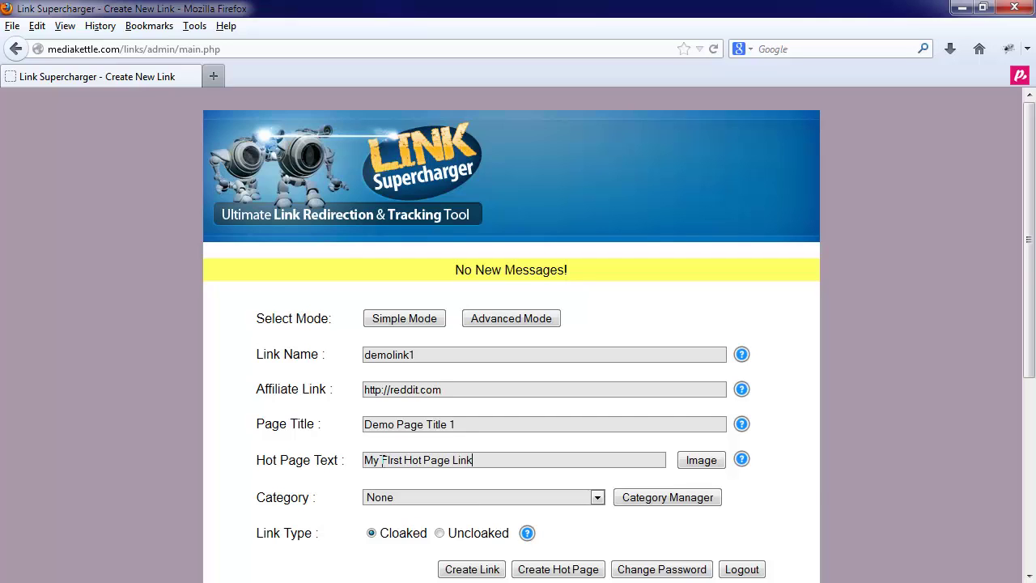
{"action": "type", "text": " For Reddit"}
Step: Choose Deals Of The Week as the link's category
{"action": "scroll", "coordinate": [309, 498], "scroll_direction": "down", "scroll_amount": 2}
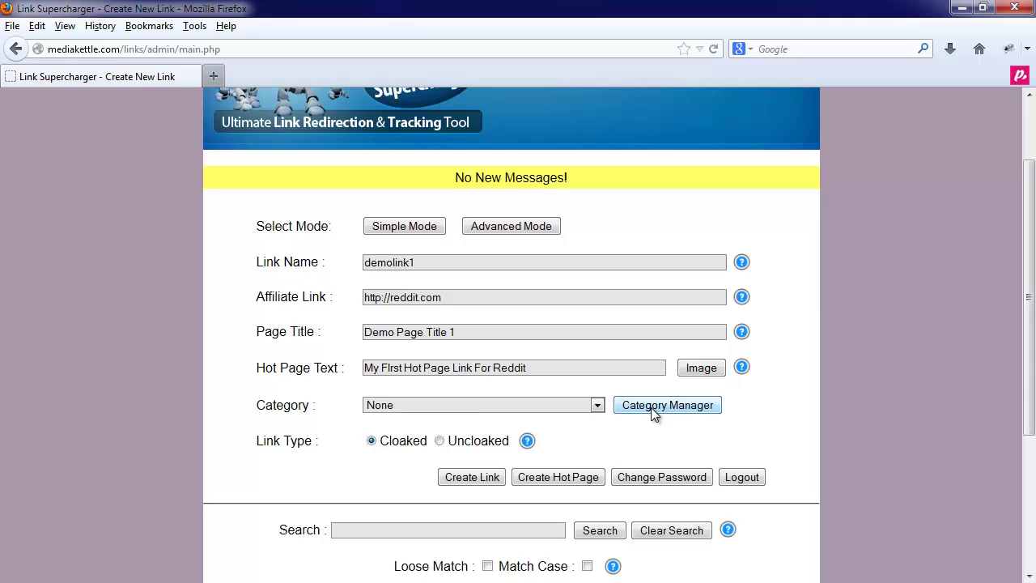
{"action": "left_click", "coordinate": [445, 408]}
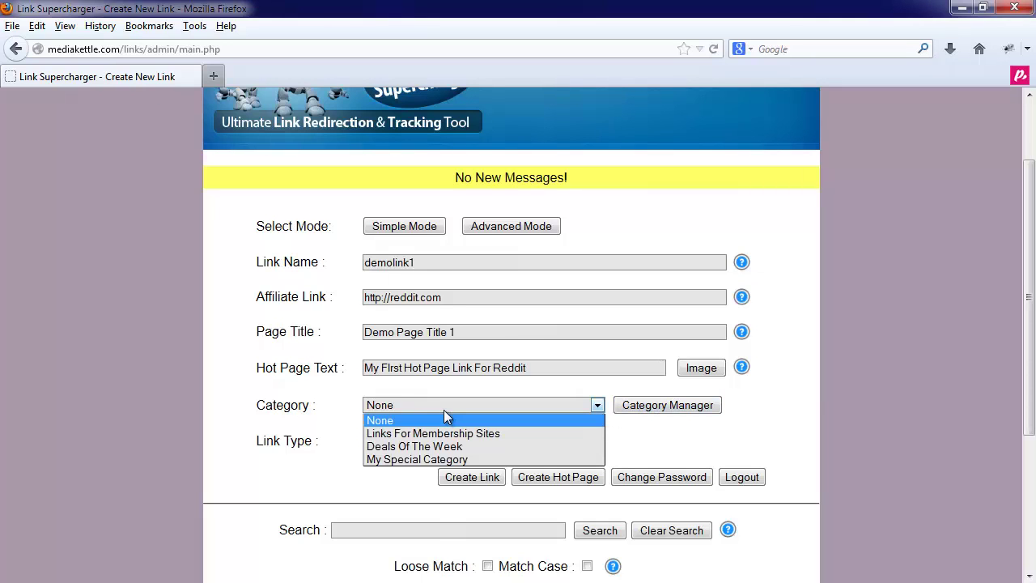
{"action": "left_click", "coordinate": [426, 450]}
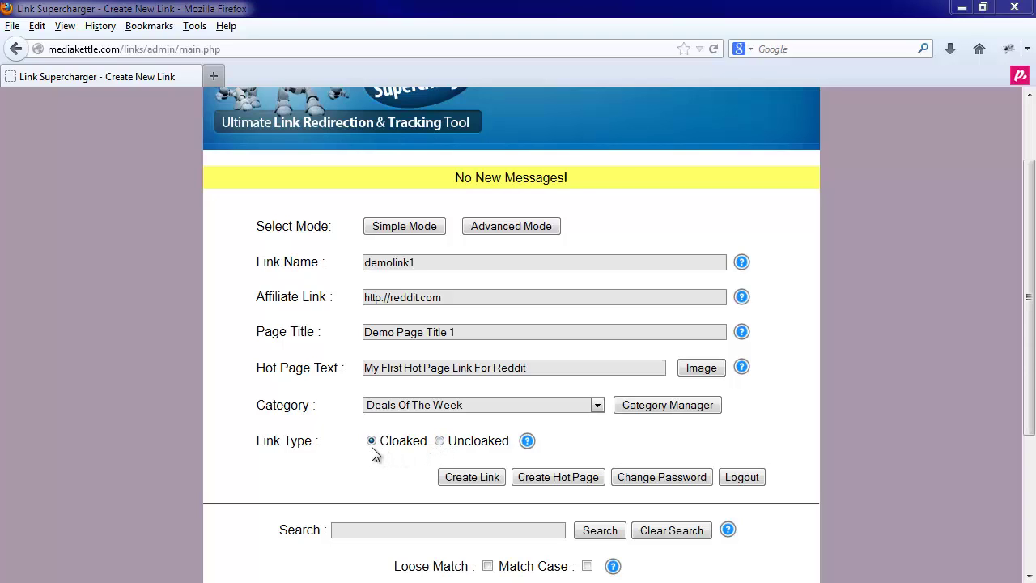
Step: Create the cloaked link demolink1 and check the success message
{"action": "left_click", "coordinate": [455, 479]}
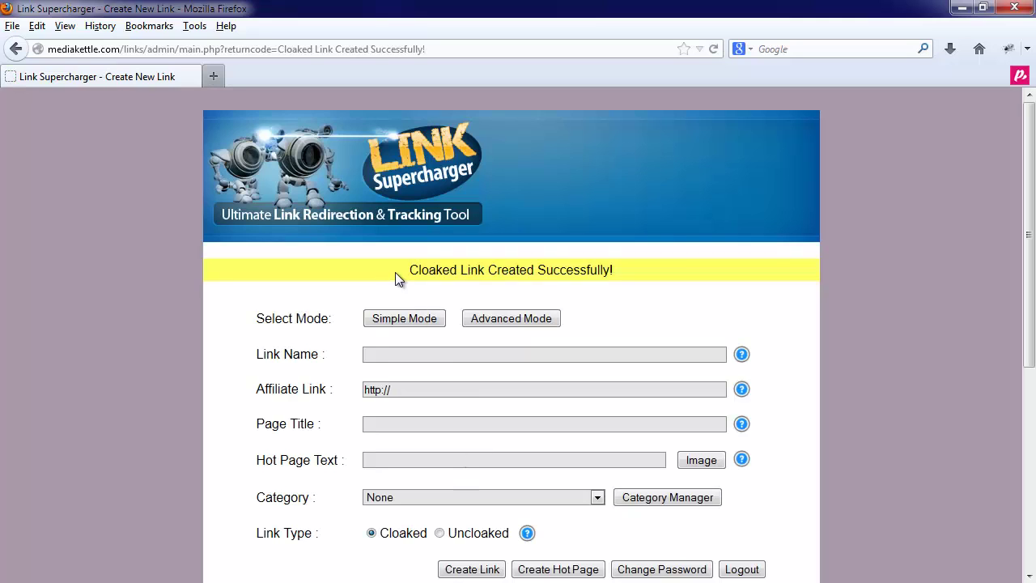
{"action": "left_click_drag", "start_coordinate": [395, 272], "coordinate": [645, 274]}
{"action": "left_click", "coordinate": [502, 302]}
Step: Sort the links table by Link Name, then by Affiliate Link
{"action": "scroll", "coordinate": [251, 367], "scroll_direction": "down", "scroll_amount": 5}
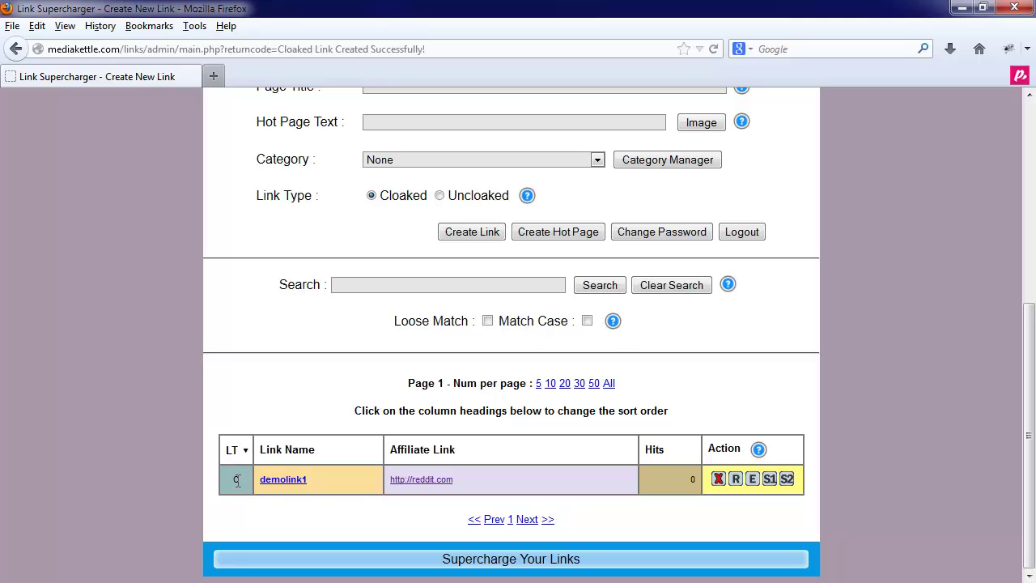
{"action": "left_click", "coordinate": [314, 443]}
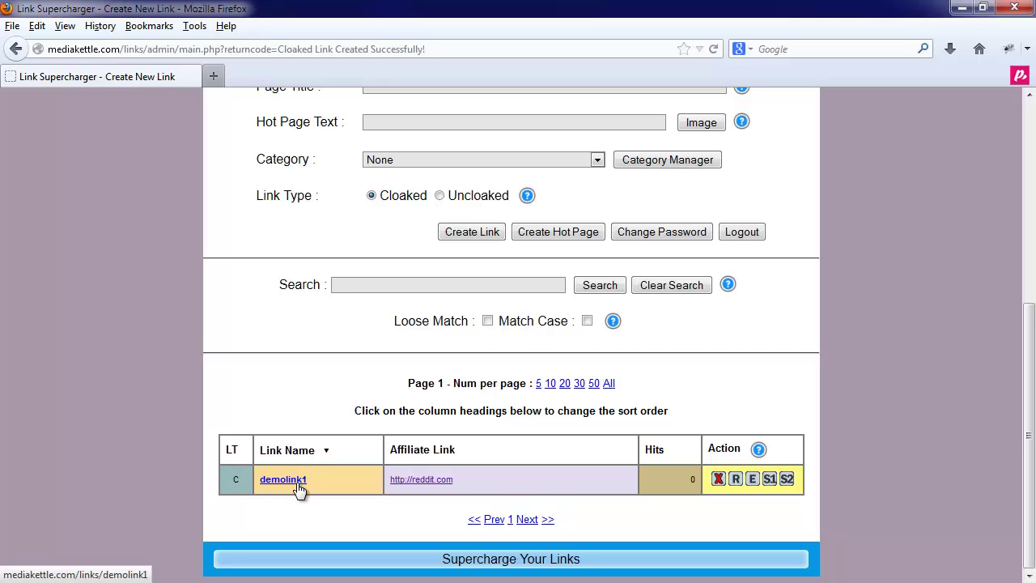
{"action": "left_click", "coordinate": [427, 450]}
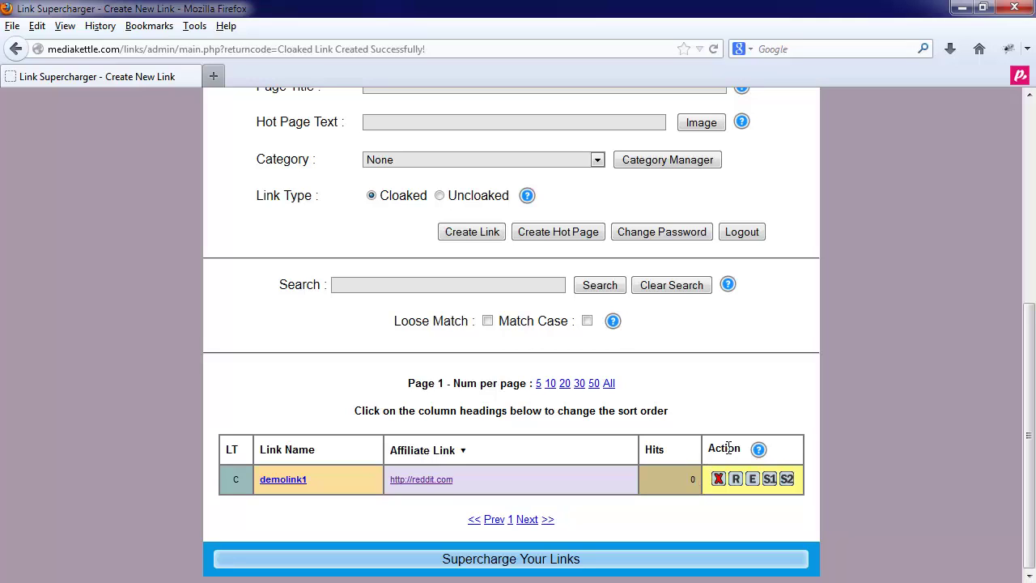
Step: Test demolink1 from the links table so it opens Reddit in a new tab
{"action": "right_click", "coordinate": [280, 483]}
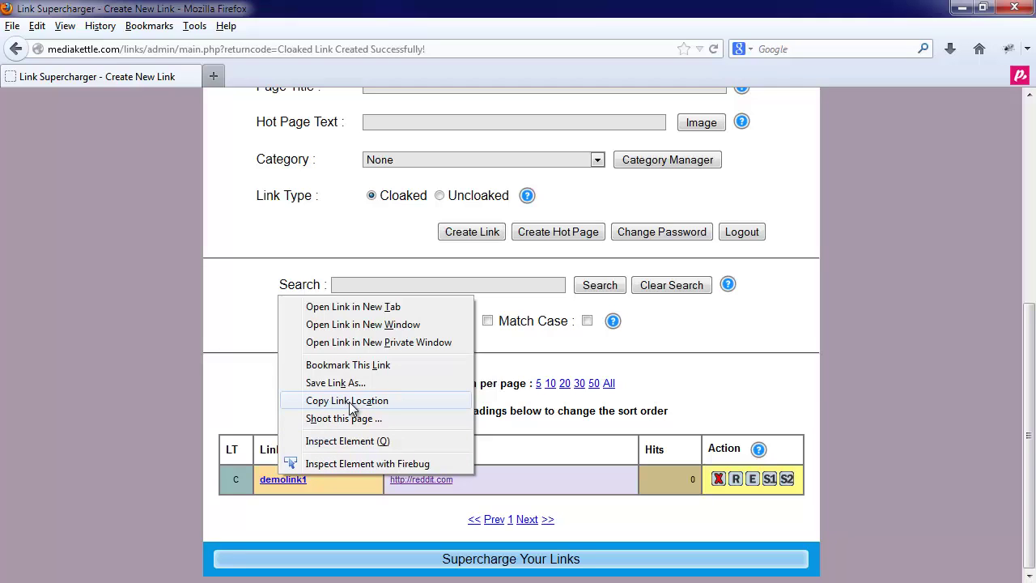
{"action": "left_click", "coordinate": [301, 500]}
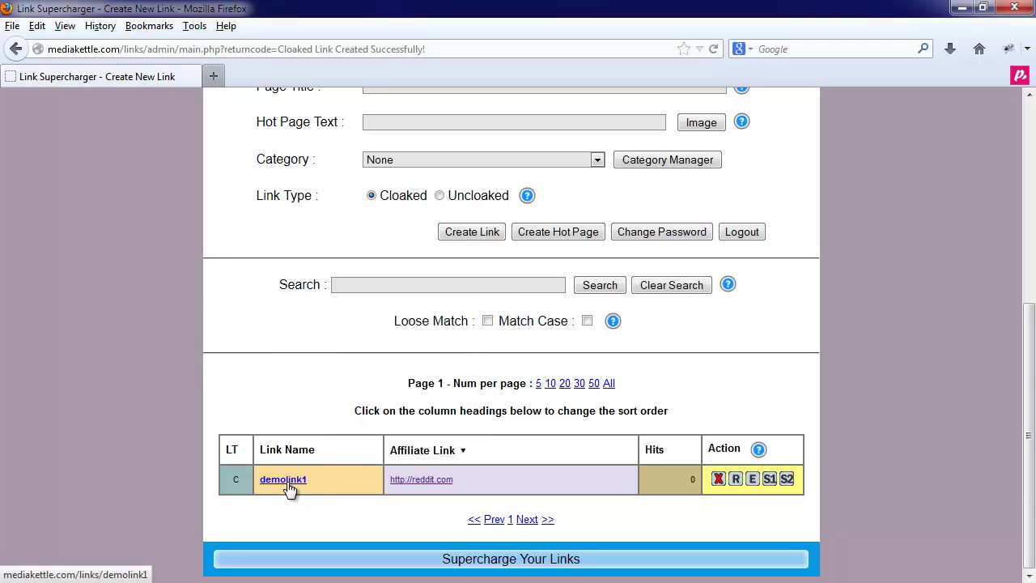
{"action": "left_click", "coordinate": [286, 482]}
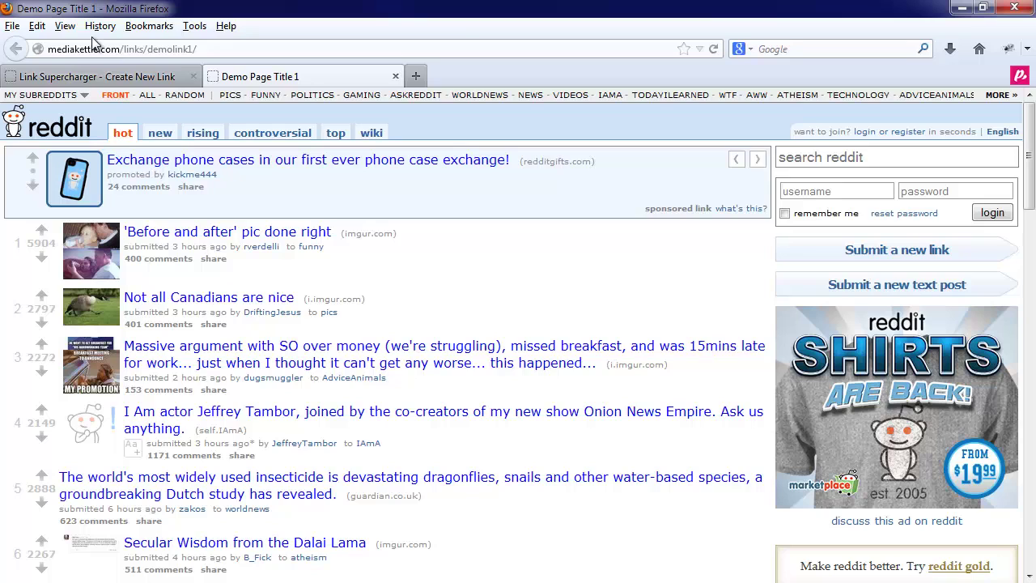
Step: Close the Reddit test tab and reload the admin page to show demolink1's 1 hit
{"action": "left_click", "coordinate": [395, 76]}
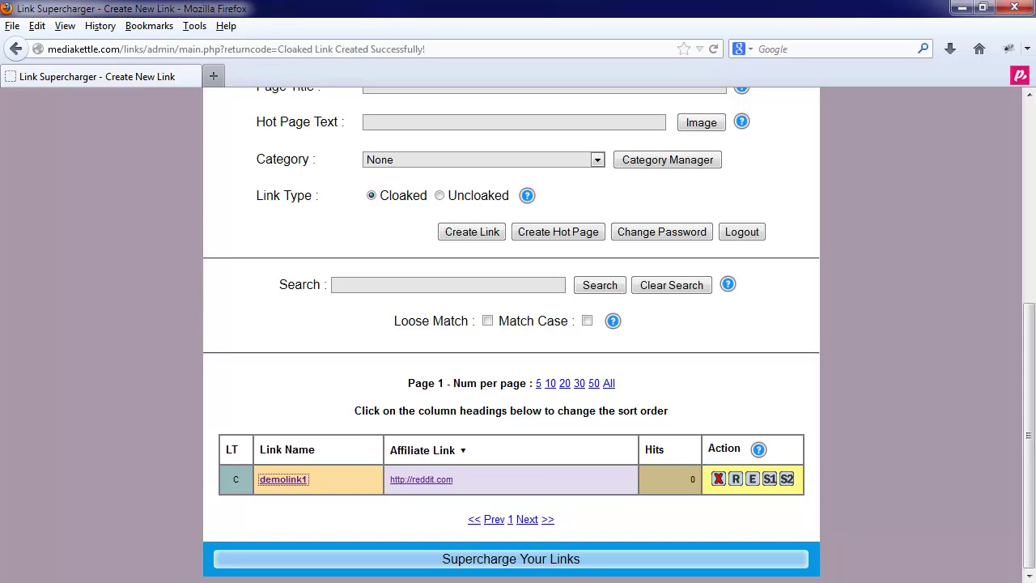
{"action": "left_click", "coordinate": [136, 491]}
{"action": "key", "text": "F5"}
{"action": "mouse_move", "coordinate": [761, 450]}
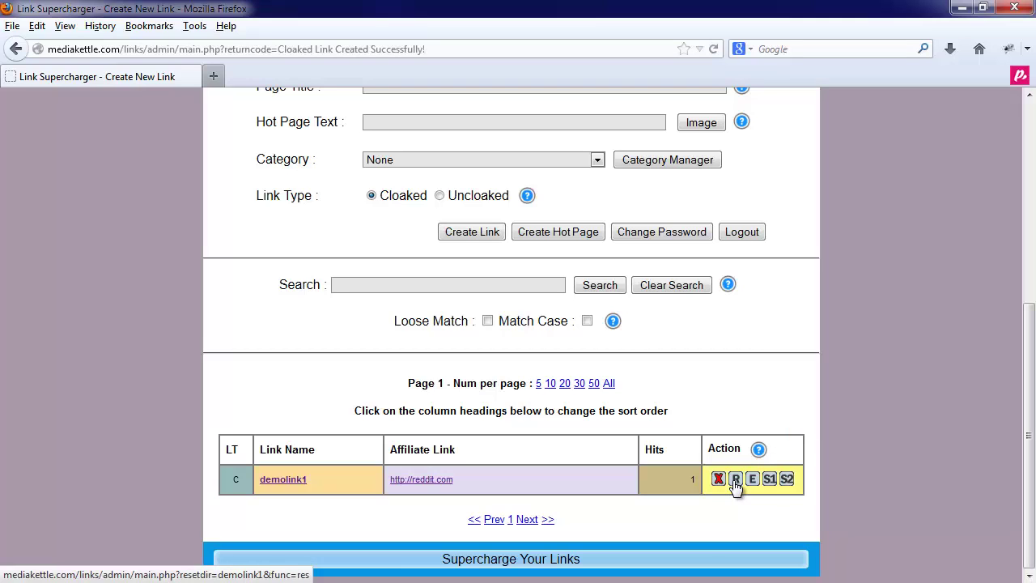
Step: Reset demolink1's hit counter to 0 with the R button and confirm
{"action": "left_click", "coordinate": [736, 480]}
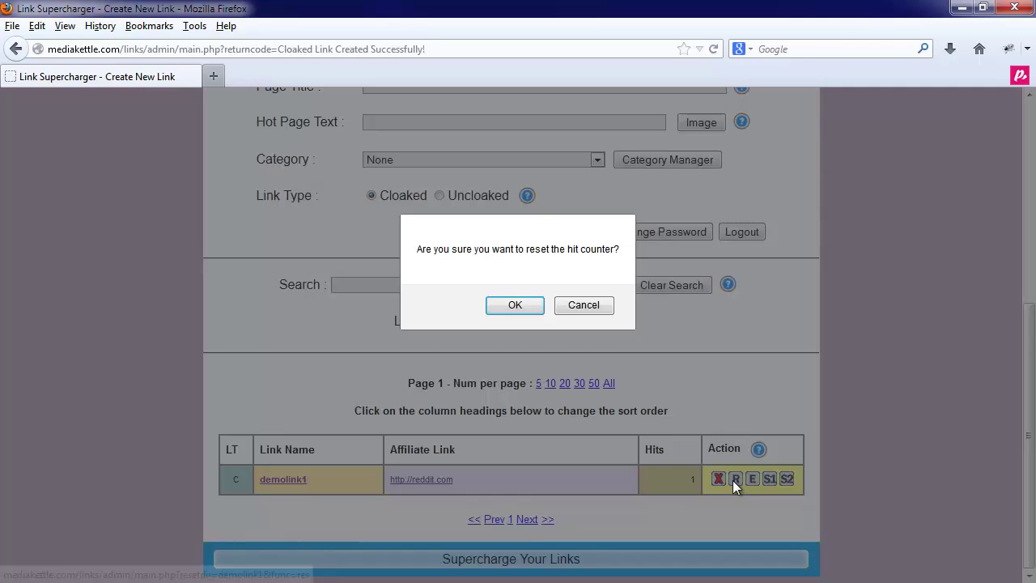
{"action": "left_click", "coordinate": [508, 310]}
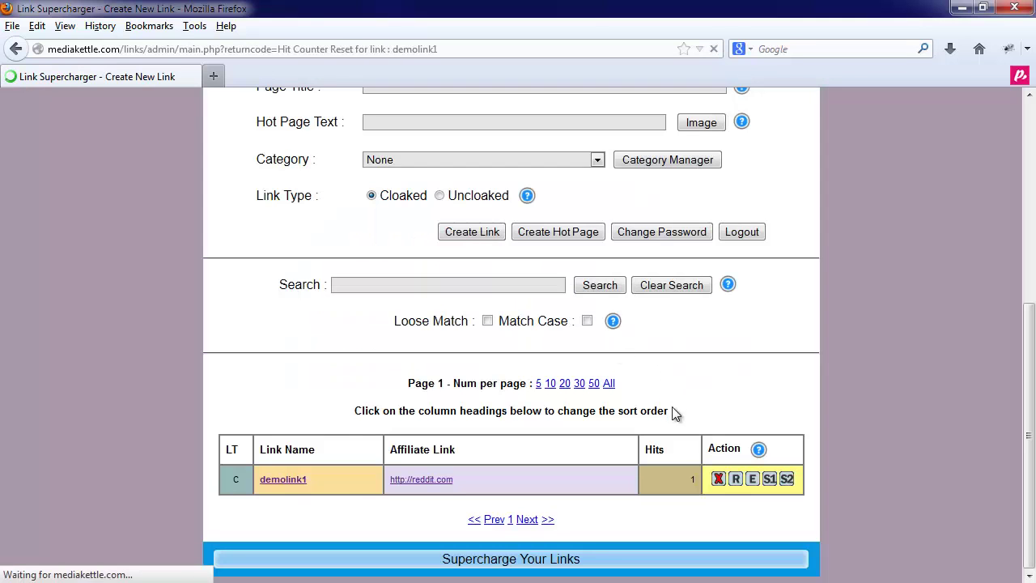
{"action": "scroll", "coordinate": [684, 493], "scroll_direction": "down", "scroll_amount": 7}
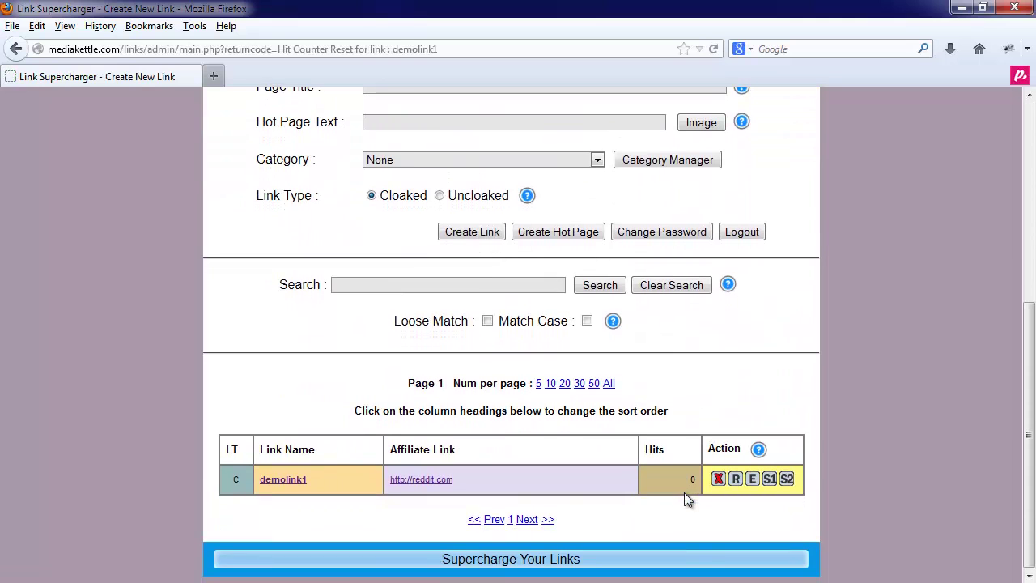
{"action": "scroll", "coordinate": [694, 485], "scroll_direction": "up", "scroll_amount": 7}
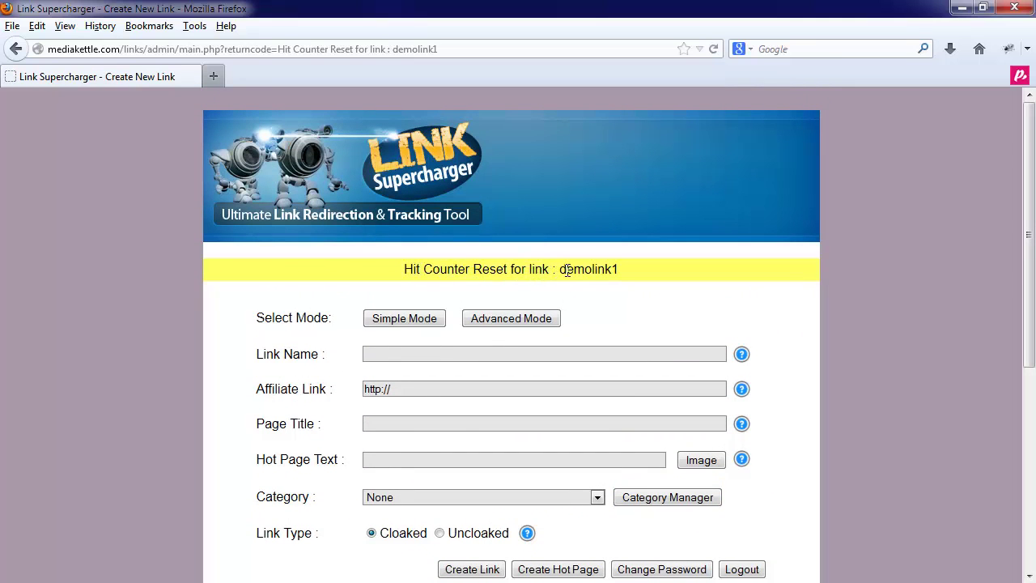
{"action": "scroll", "coordinate": [615, 271], "scroll_direction": "down", "scroll_amount": 7}
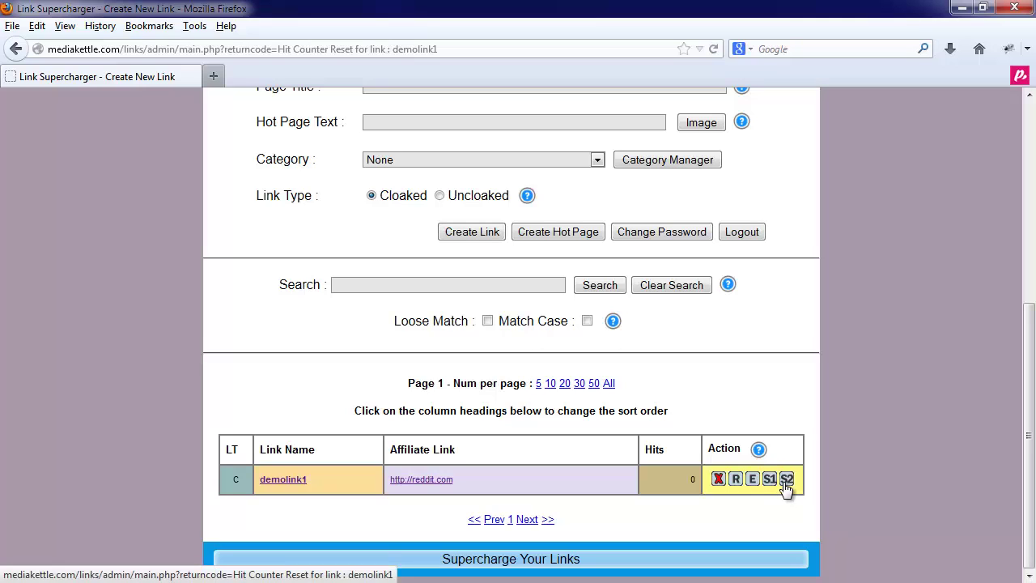
{"action": "left_click", "coordinate": [751, 482]}
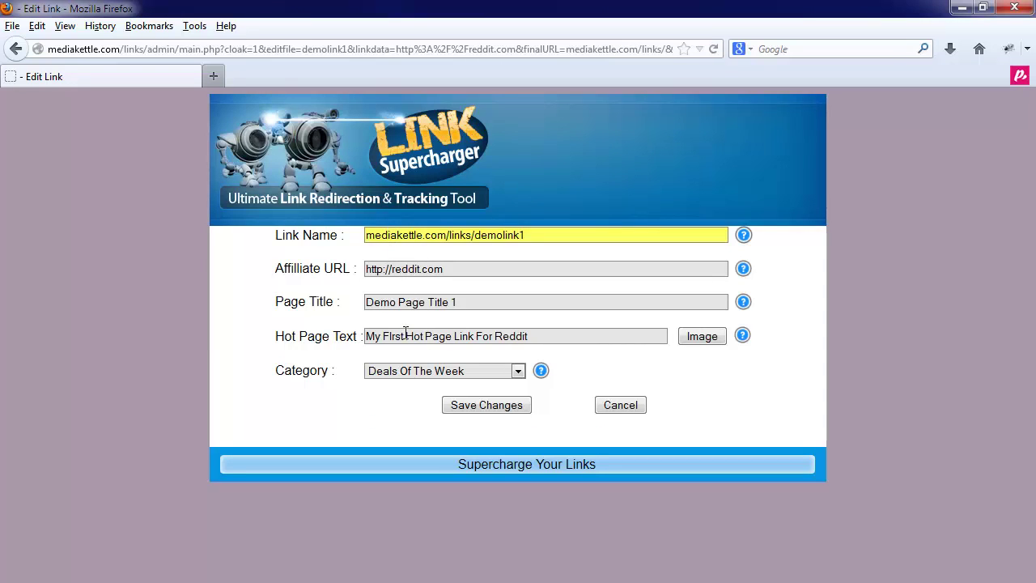
{"action": "left_click", "coordinate": [409, 371]}
{"action": "left_click", "coordinate": [408, 370]}
{"action": "left_click", "coordinate": [617, 405]}
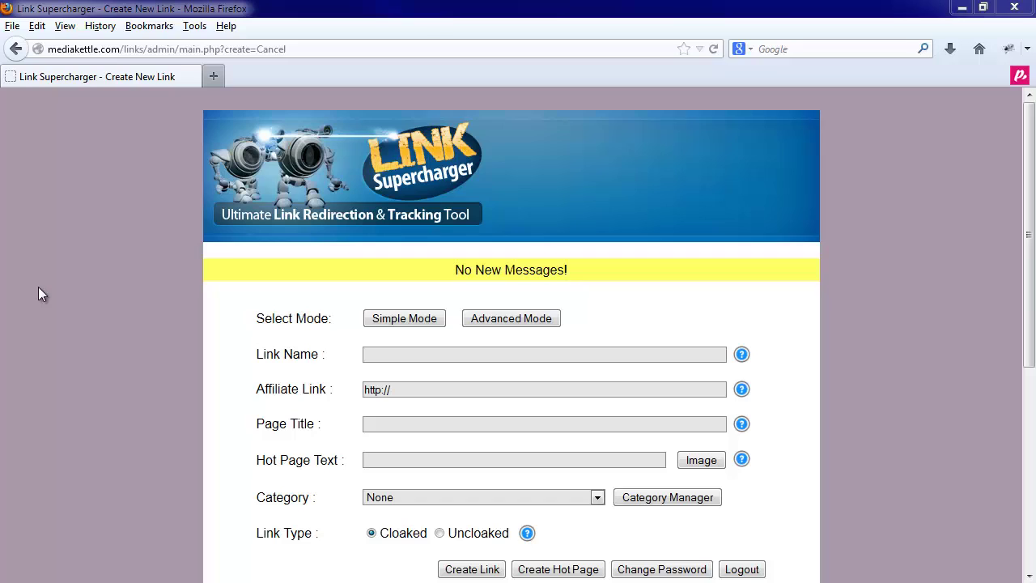
Step: Add the category 'My Demo Category' in category management, then return to the link form
{"action": "left_click", "coordinate": [667, 497]}
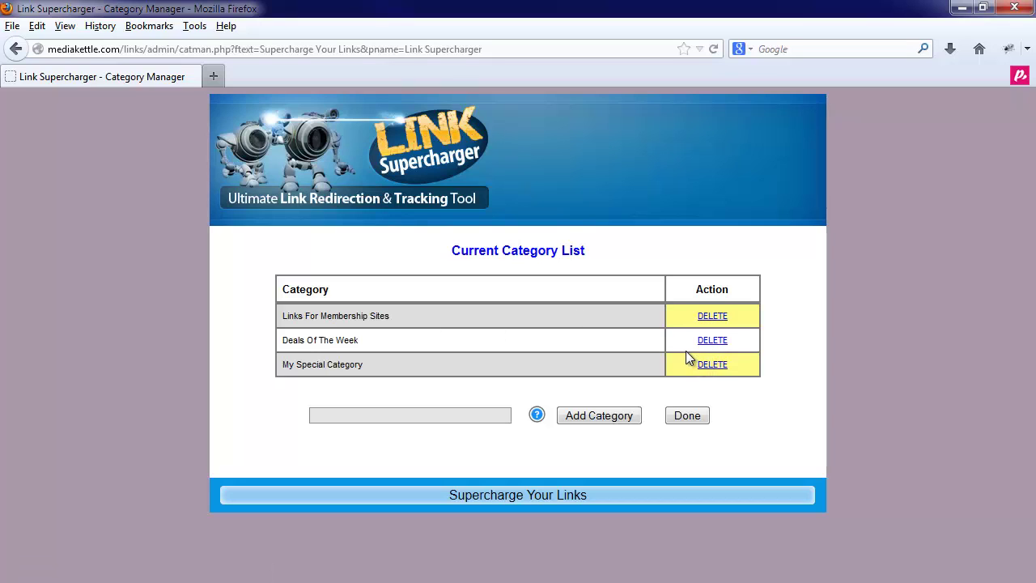
{"action": "left_click", "coordinate": [407, 421]}
{"action": "type", "text": "My "}
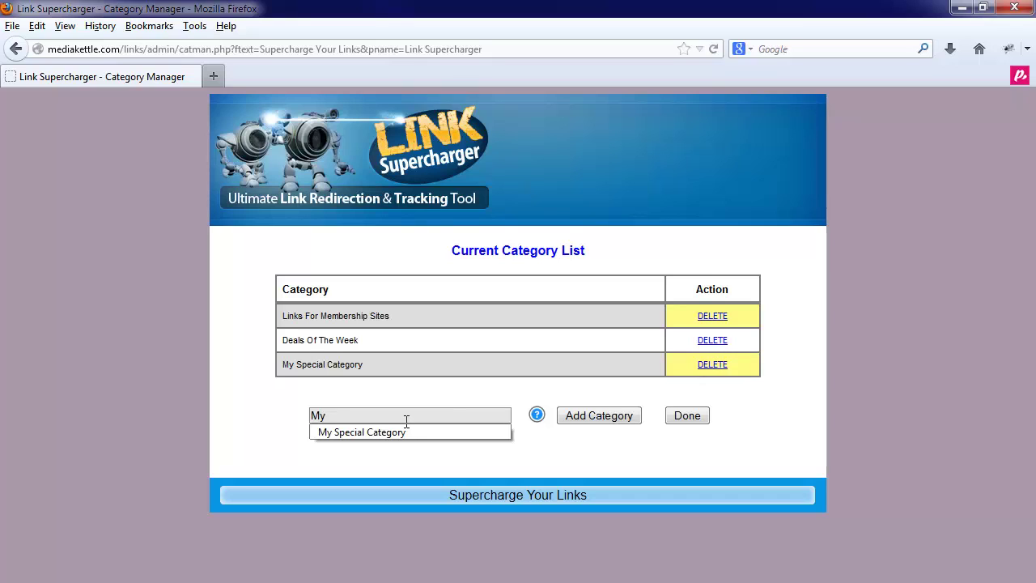
{"action": "type", "text": "Demo"}
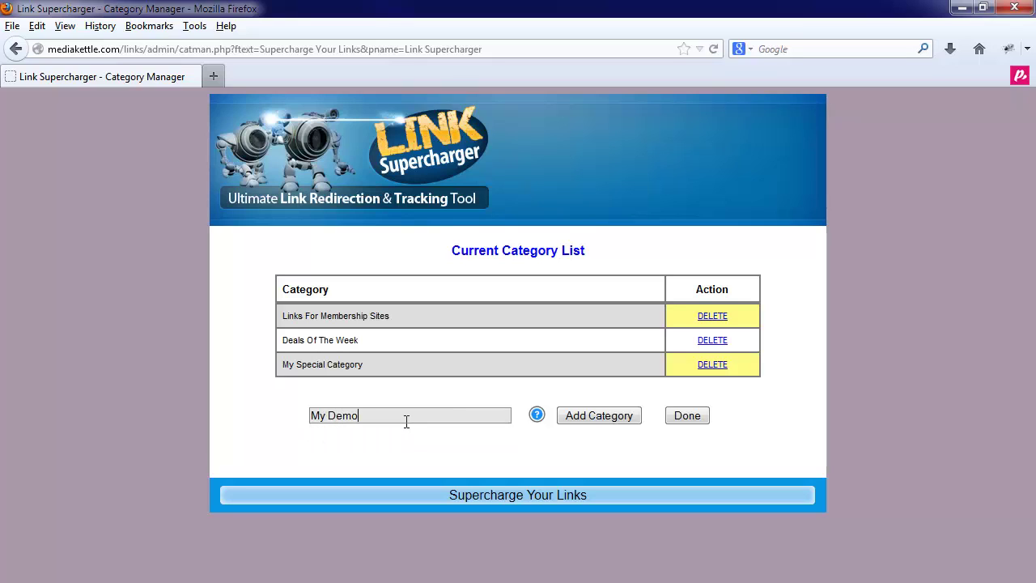
{"action": "type", "text": " Cateog"}
{"action": "key", "text": "BackSpace"}
{"action": "key", "text": "BackSpace"}
{"action": "type", "text": "gory"}
{"action": "left_click", "coordinate": [591, 416]}
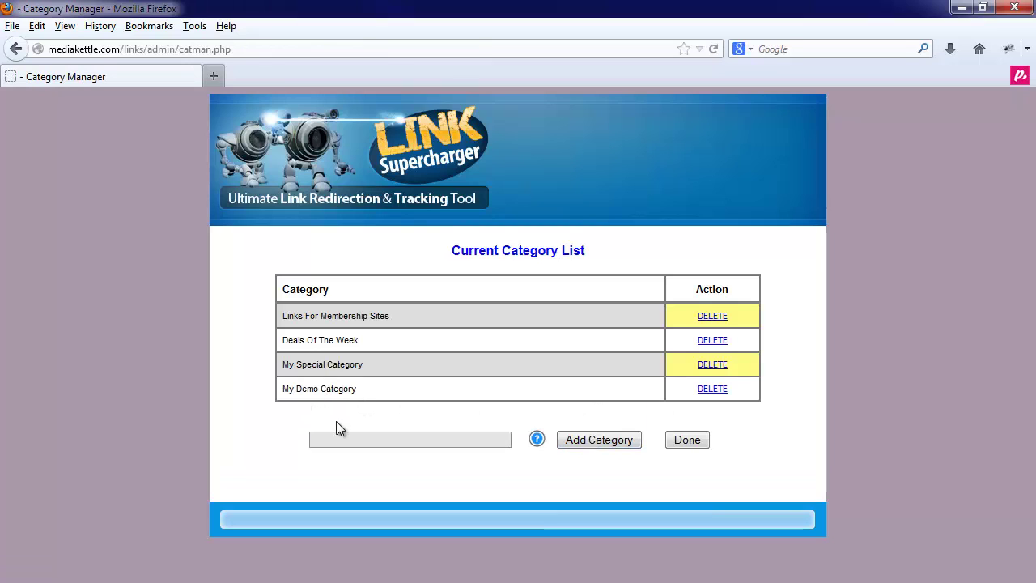
{"action": "left_click", "coordinate": [681, 443]}
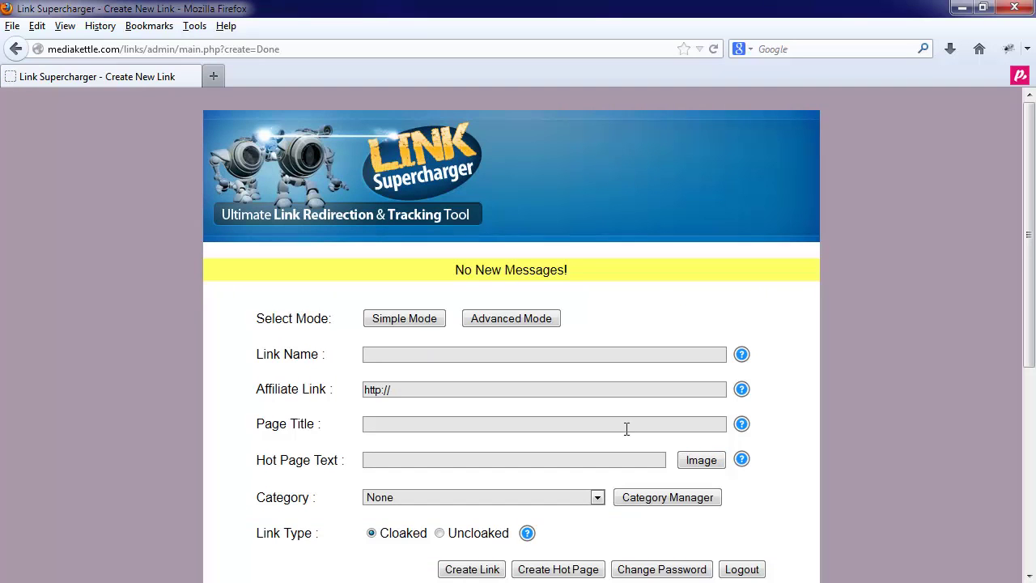
{"action": "left_click", "coordinate": [396, 355]}
{"action": "type", "text": "Demo"}
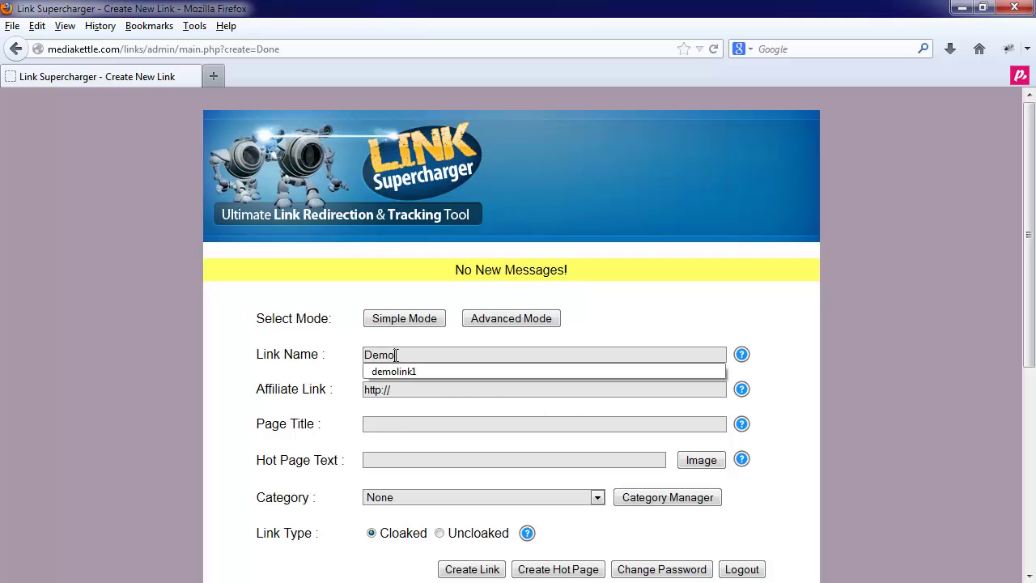
{"action": "key", "text": "Down"}
{"action": "key", "text": "Return"}
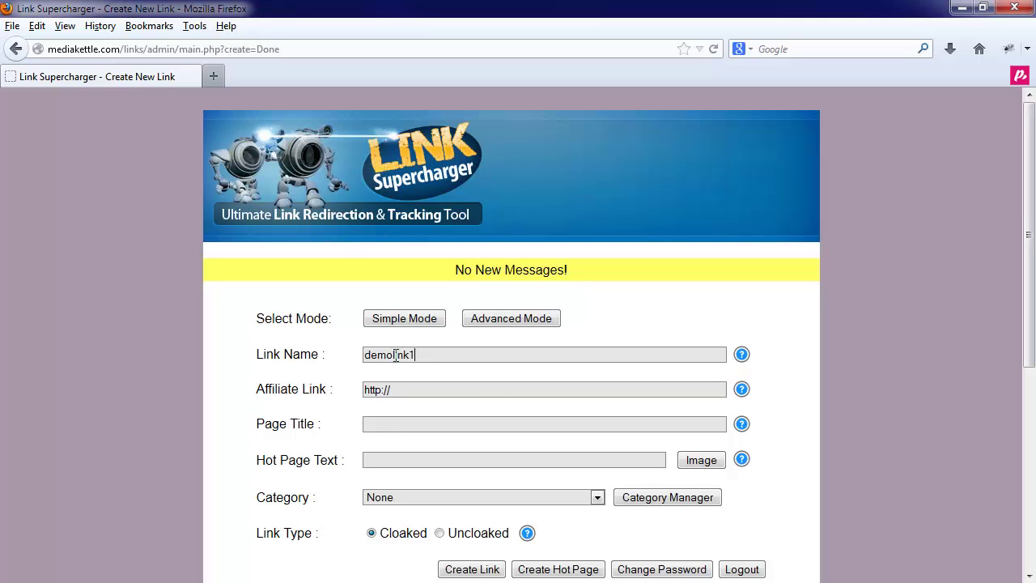
{"action": "key", "text": "BackSpace"}
{"action": "type", "text": "2"}
{"action": "type", "text": "click"}
{"action": "key", "text": "Down"}
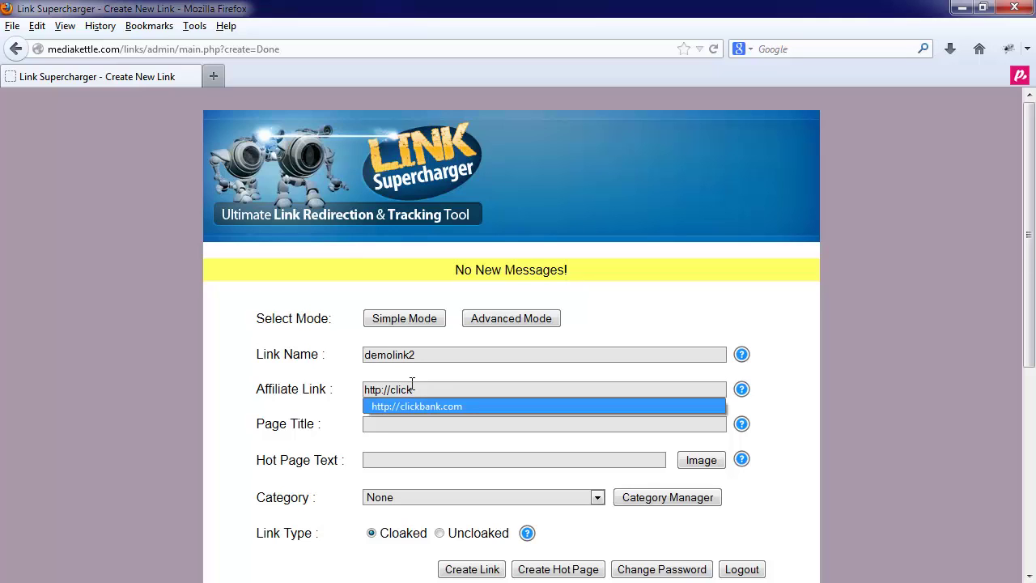
{"action": "key", "text": "Return"}
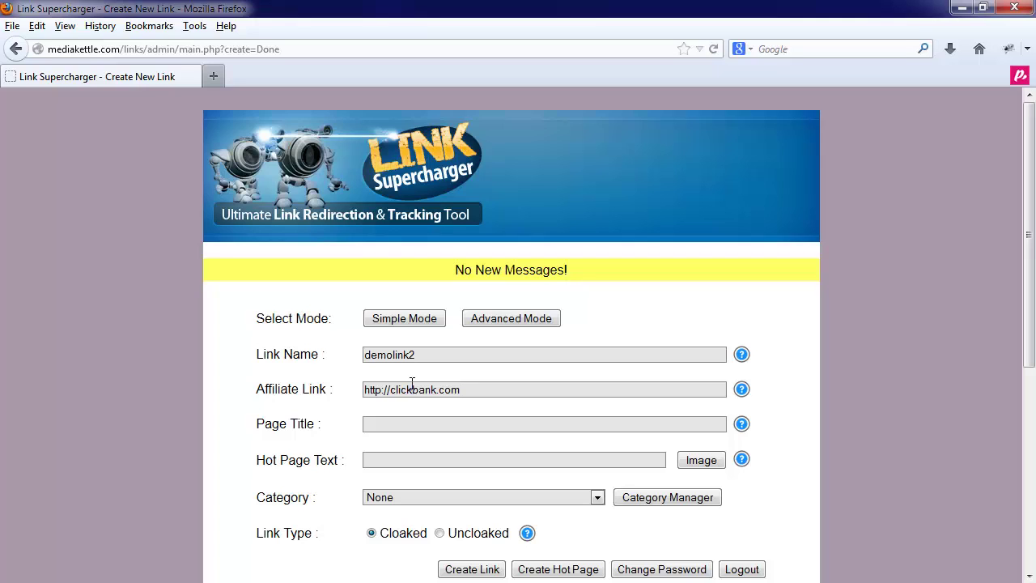
Step: Enter page title 'Page Title' and hot page text 'My Demo Hot Page Link Clickbank'
{"action": "left_click", "coordinate": [404, 424]}
{"action": "type", "text": "Page Title"}
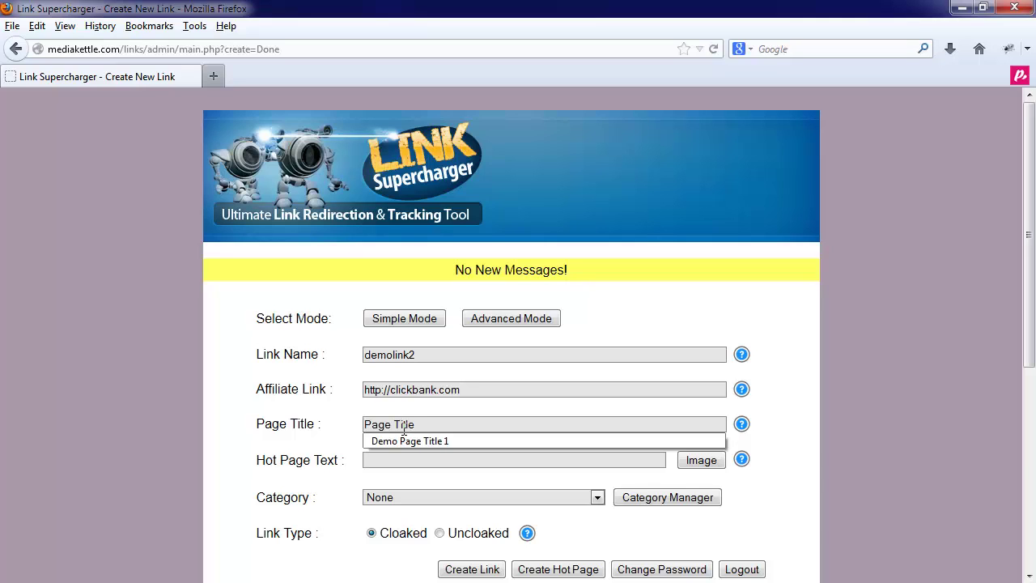
{"action": "left_click", "coordinate": [427, 426]}
{"action": "left_click", "coordinate": [427, 426]}
{"action": "left_click", "coordinate": [404, 460]}
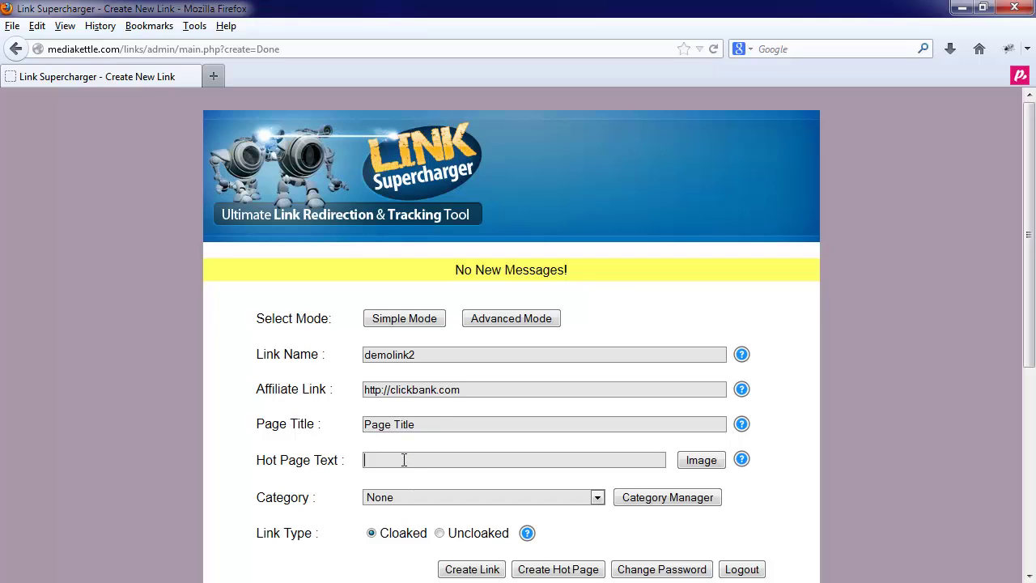
{"action": "left_click", "coordinate": [404, 459]}
{"action": "type", "text": "My"}
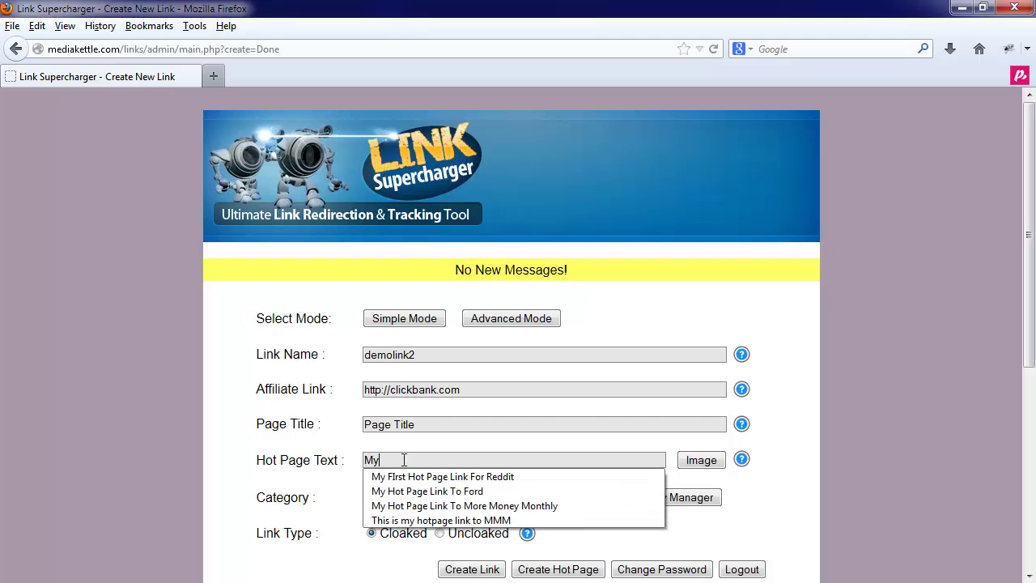
{"action": "type", "text": " Demo Hot Page Link"}
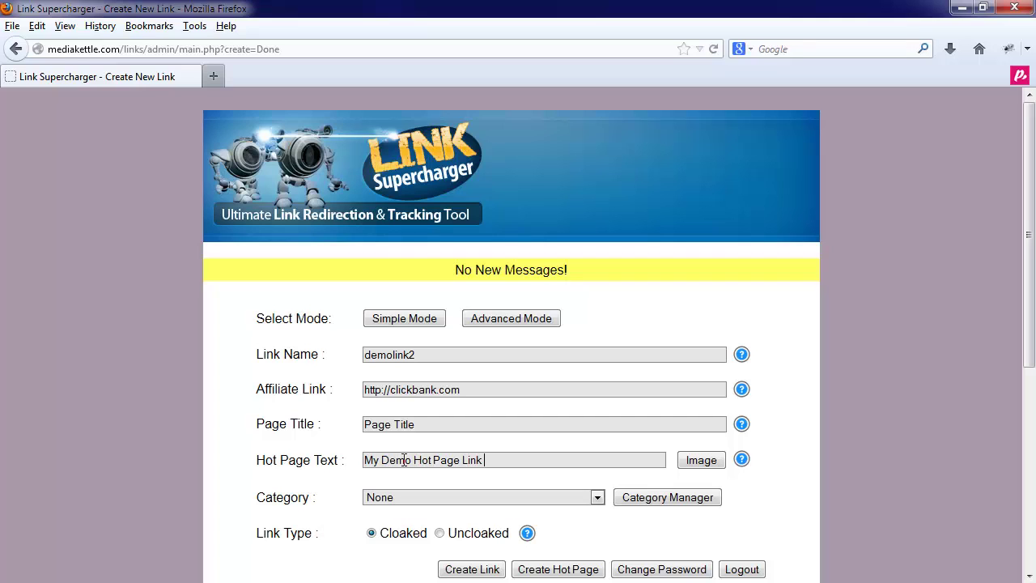
{"action": "type", "text": " Clickbank"}
Step: Set the category to Deals Of The Week and the link type to Uncloaked
{"action": "left_click", "coordinate": [488, 498]}
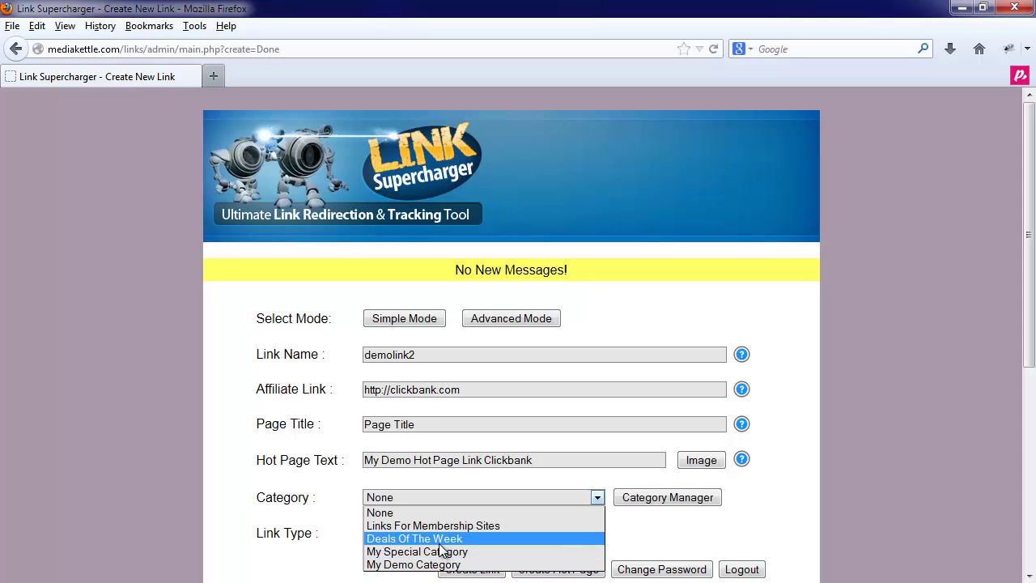
{"action": "left_click", "coordinate": [439, 540]}
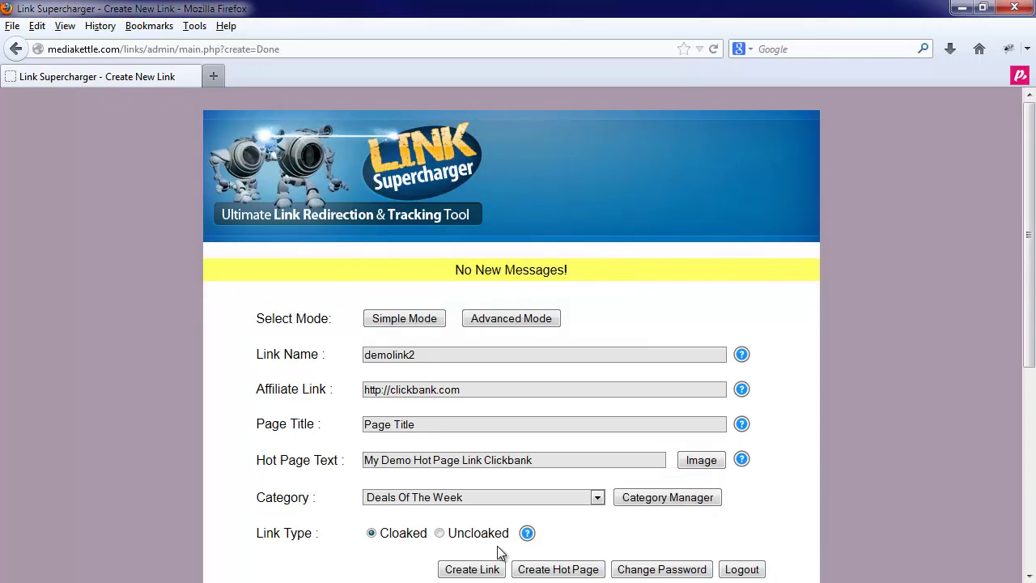
{"action": "left_click", "coordinate": [439, 534]}
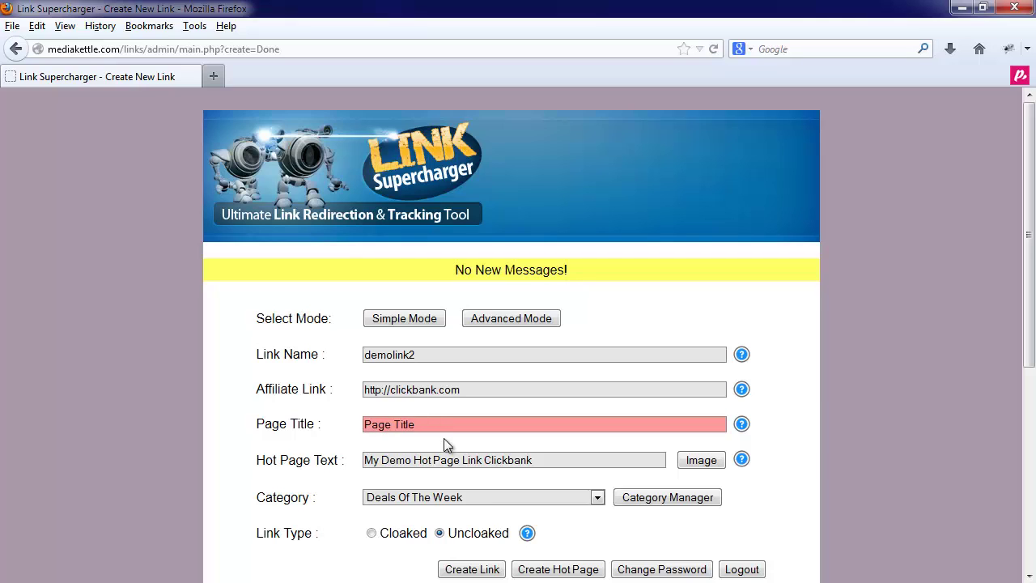
Step: Create demolink2, then re-sort the links table by Link Name and Affiliate Link
{"action": "left_click", "coordinate": [472, 569]}
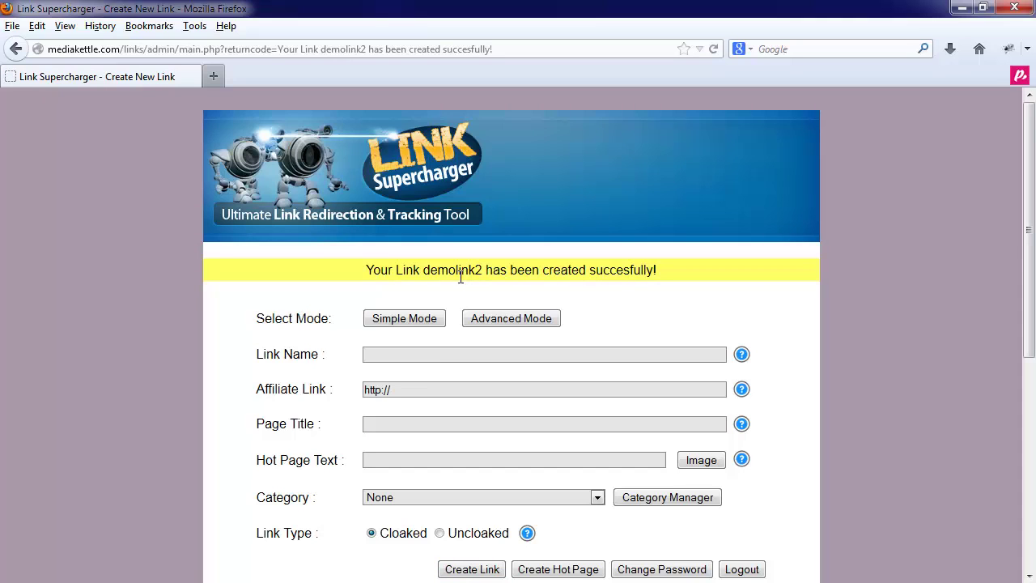
{"action": "scroll", "coordinate": [459, 298], "scroll_direction": "down", "scroll_amount": 8}
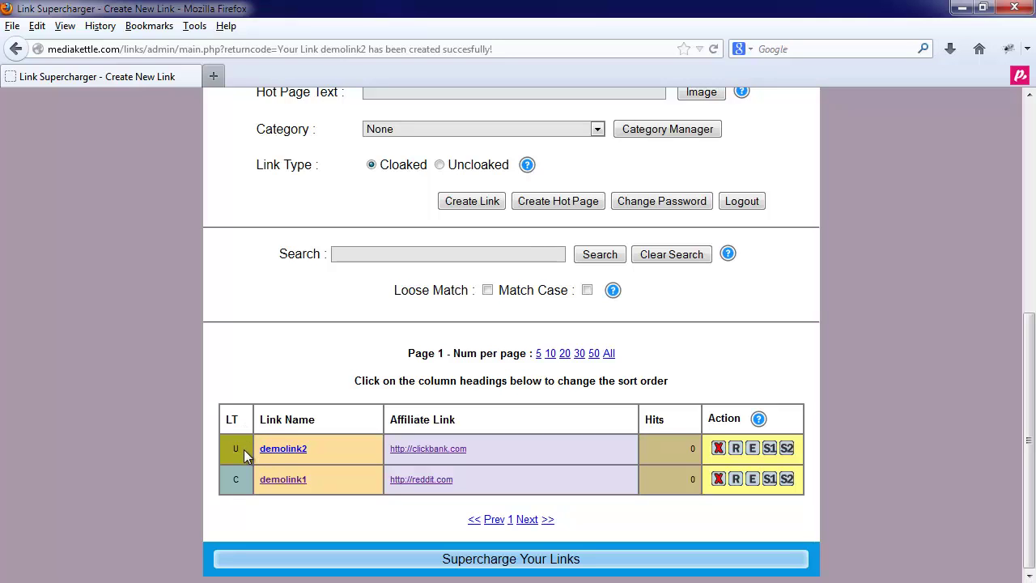
{"action": "left_click", "coordinate": [305, 421]}
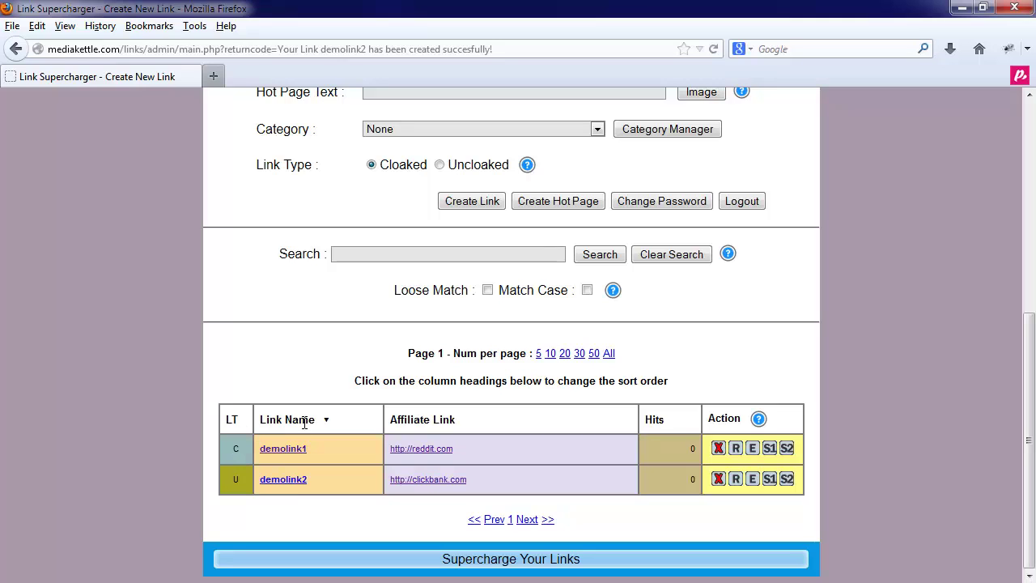
{"action": "left_click", "coordinate": [304, 421]}
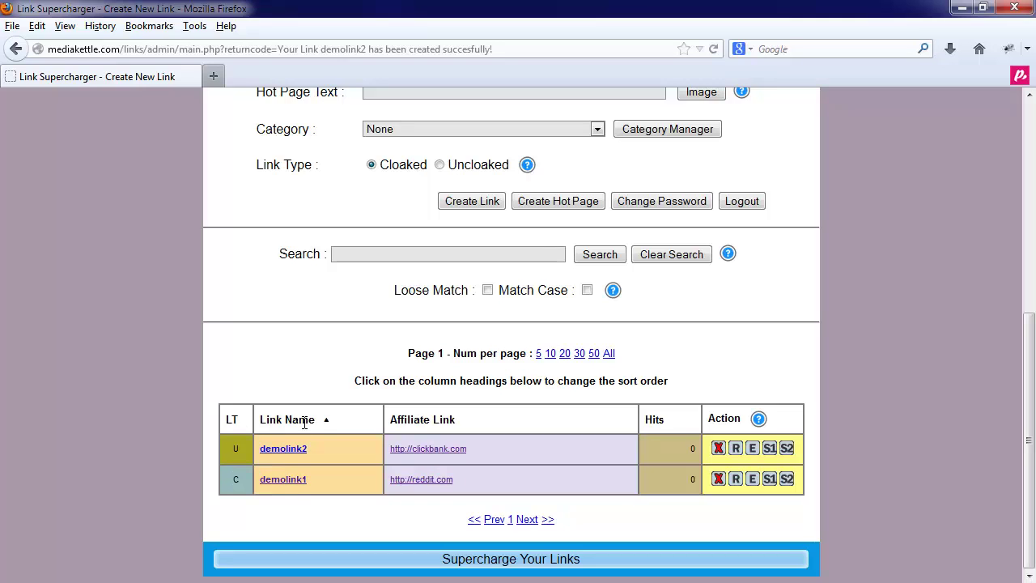
{"action": "left_click", "coordinate": [443, 419]}
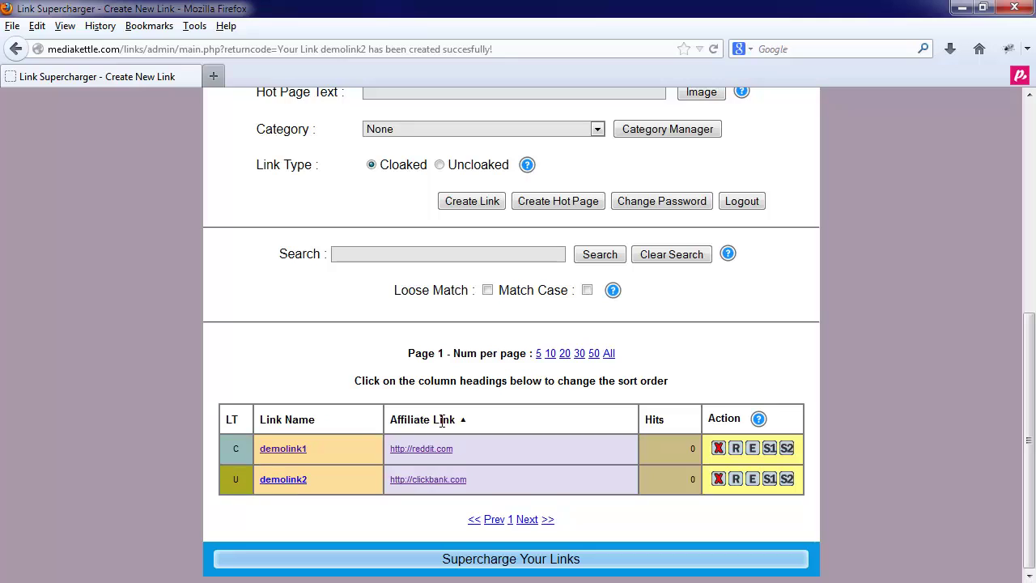
{"action": "left_click", "coordinate": [310, 422]}
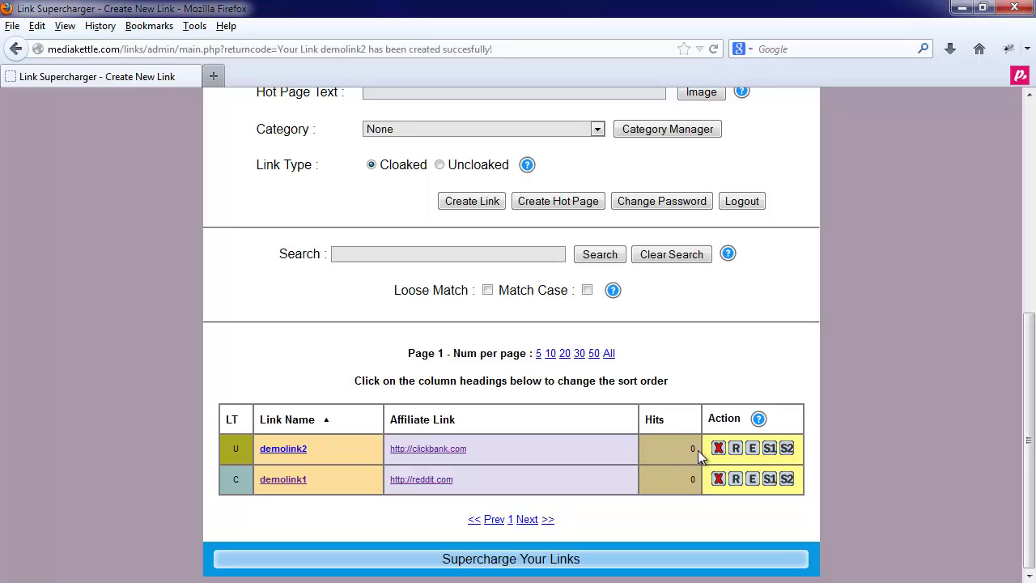
Step: Check demolink2's sharing options and test that it opens its ClickBank destination
{"action": "left_click", "coordinate": [769, 449]}
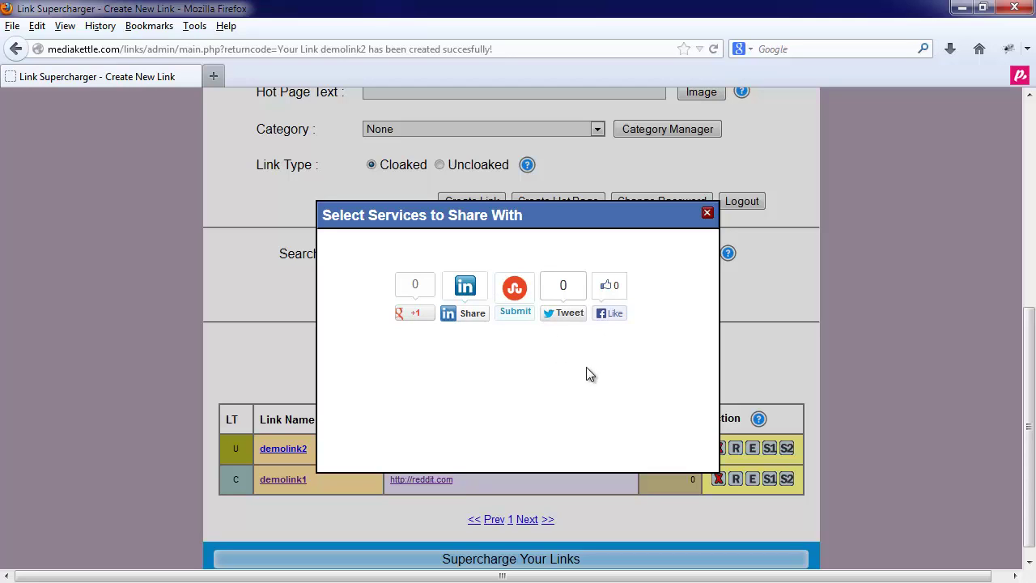
{"action": "left_click", "coordinate": [707, 213]}
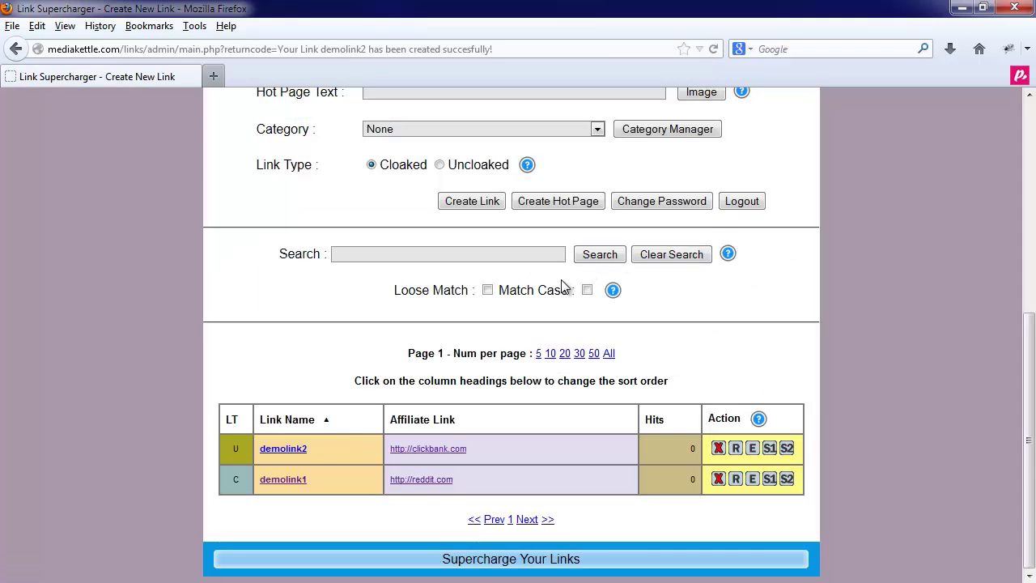
{"action": "left_click", "coordinate": [291, 454]}
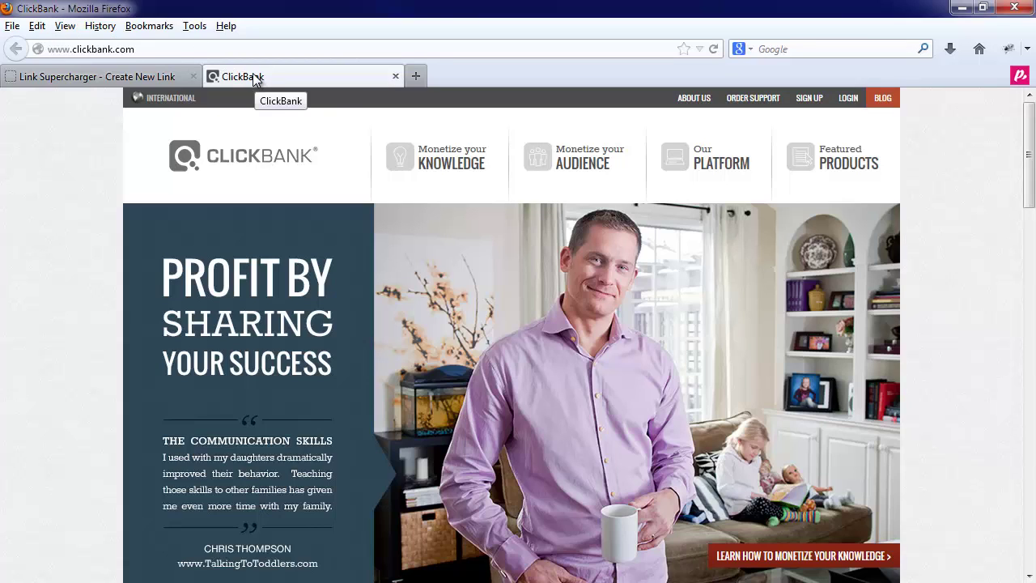
{"action": "left_click", "coordinate": [142, 74]}
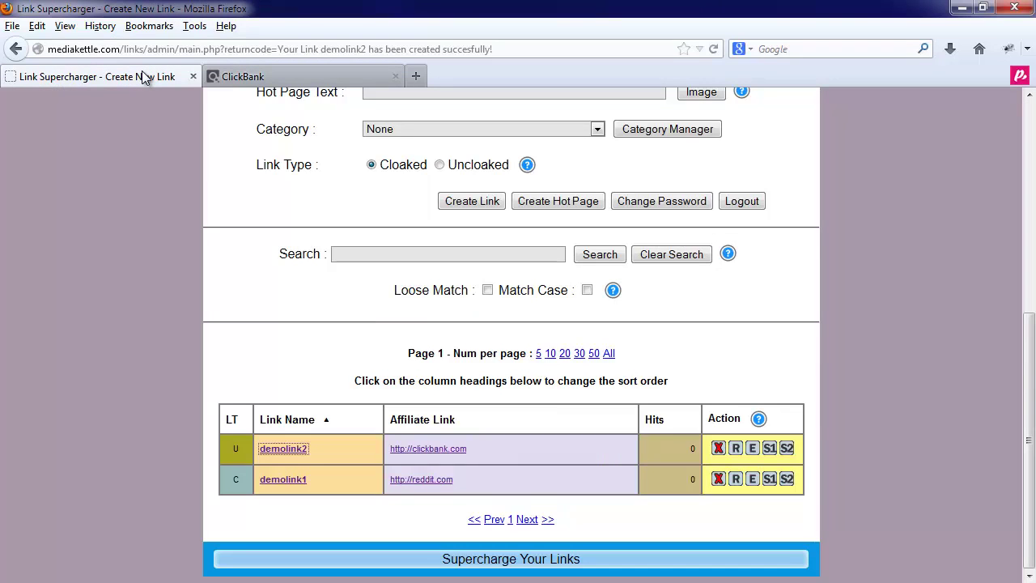
{"action": "right_click", "coordinate": [275, 456]}
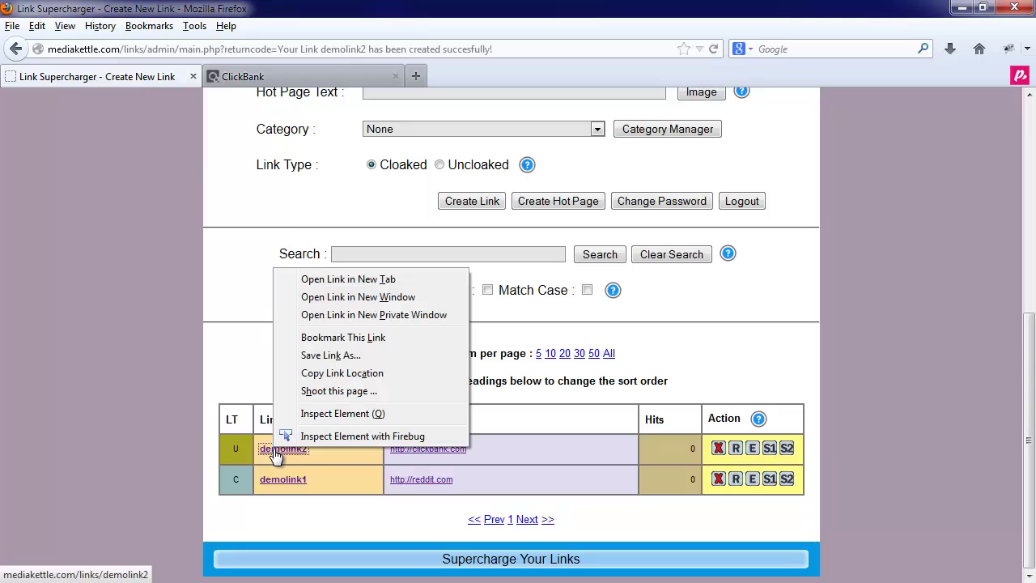
{"action": "left_click", "coordinate": [340, 376]}
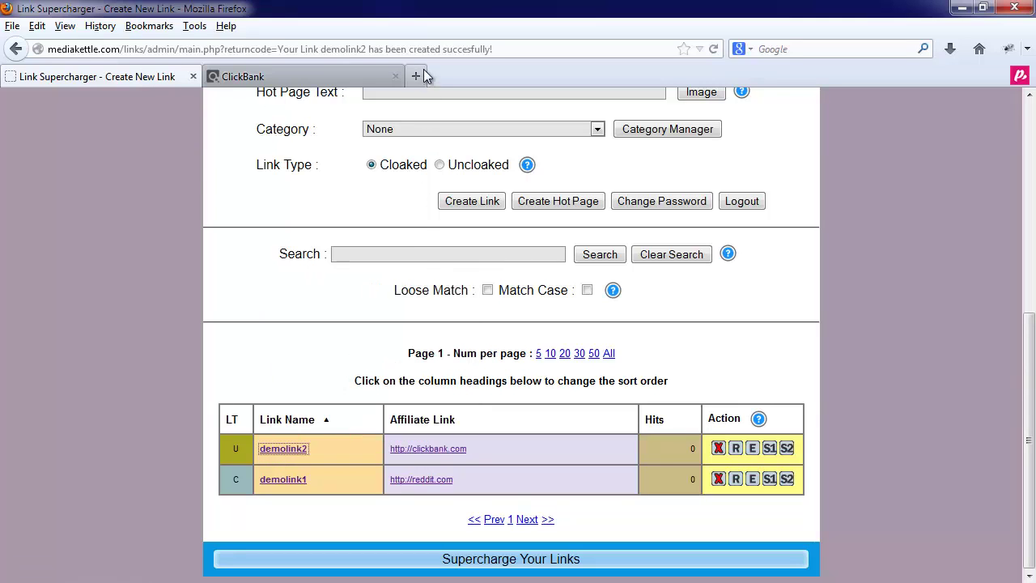
{"action": "left_click", "coordinate": [421, 73]}
{"action": "right_click", "coordinate": [183, 49]}
{"action": "left_click", "coordinate": [223, 118]}
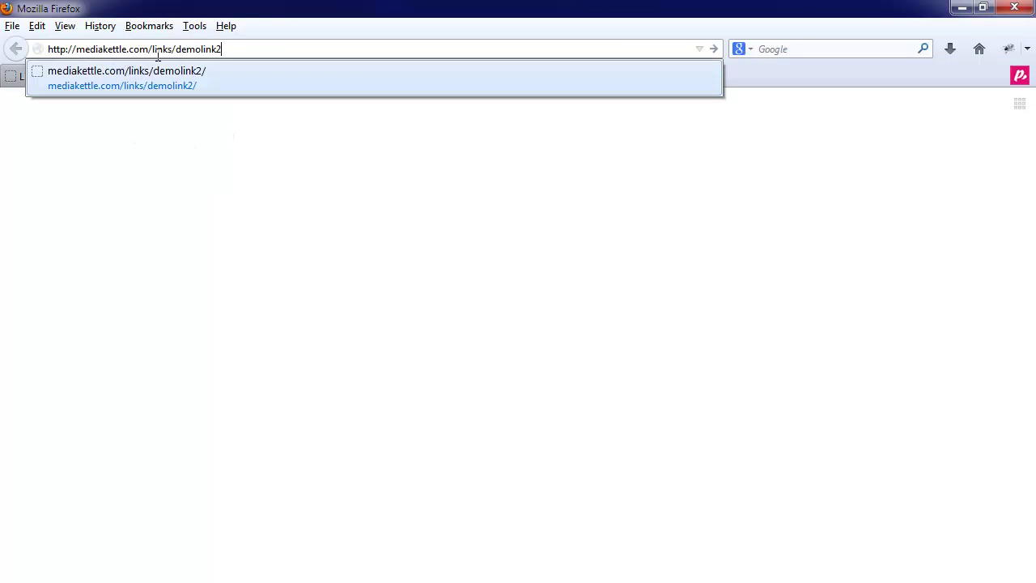
{"action": "left_click", "coordinate": [233, 47]}
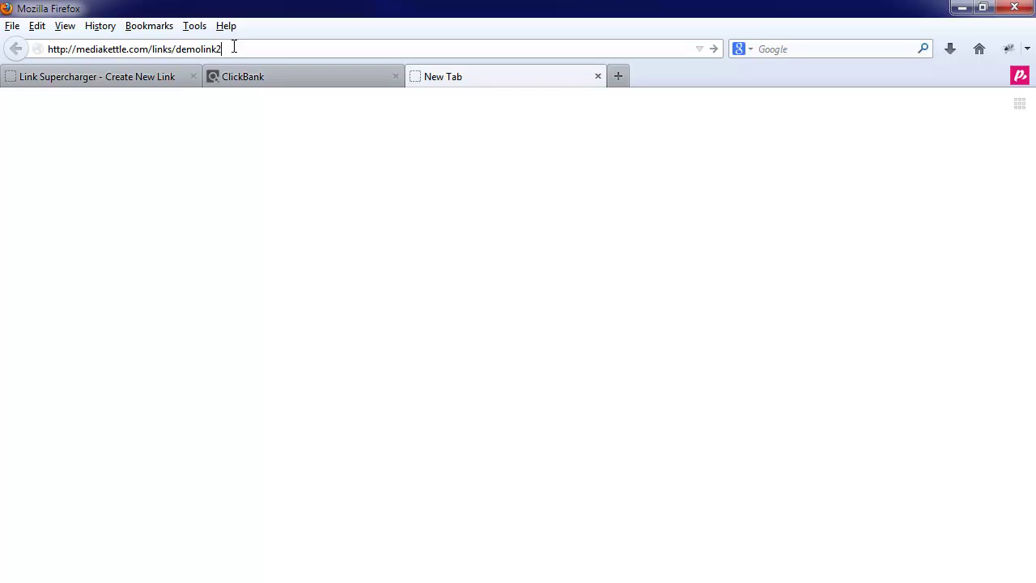
{"action": "key", "text": "Return"}
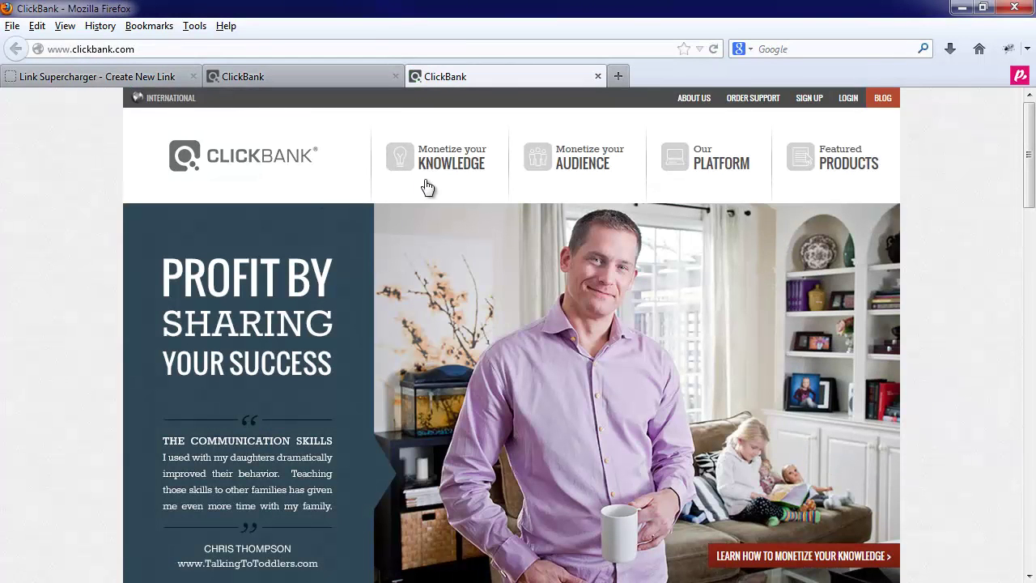
{"action": "mouse_move", "coordinate": [468, 154]}
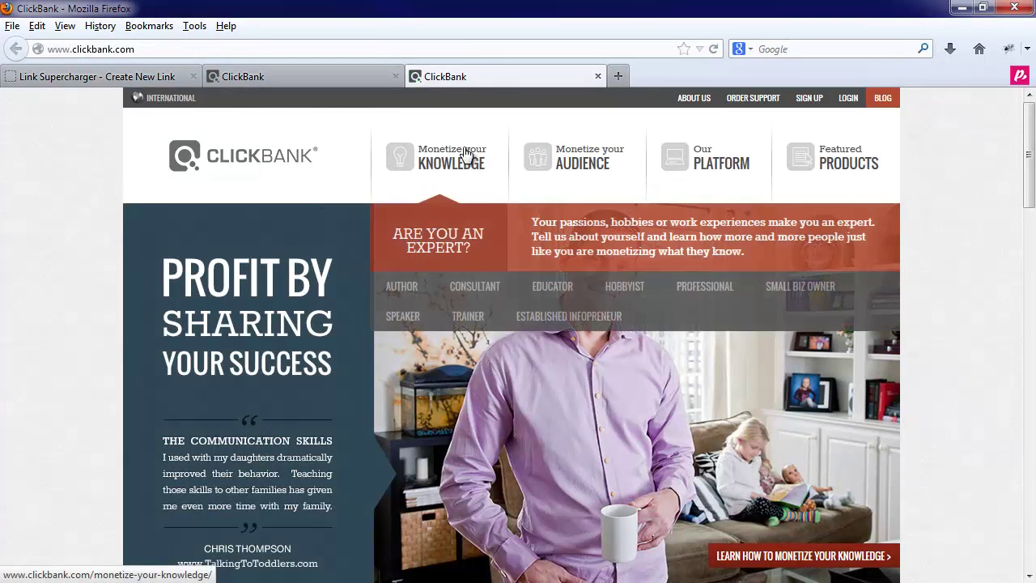
Step: Return to the link manager and close both ClickBank tabs
{"action": "left_click", "coordinate": [141, 75]}
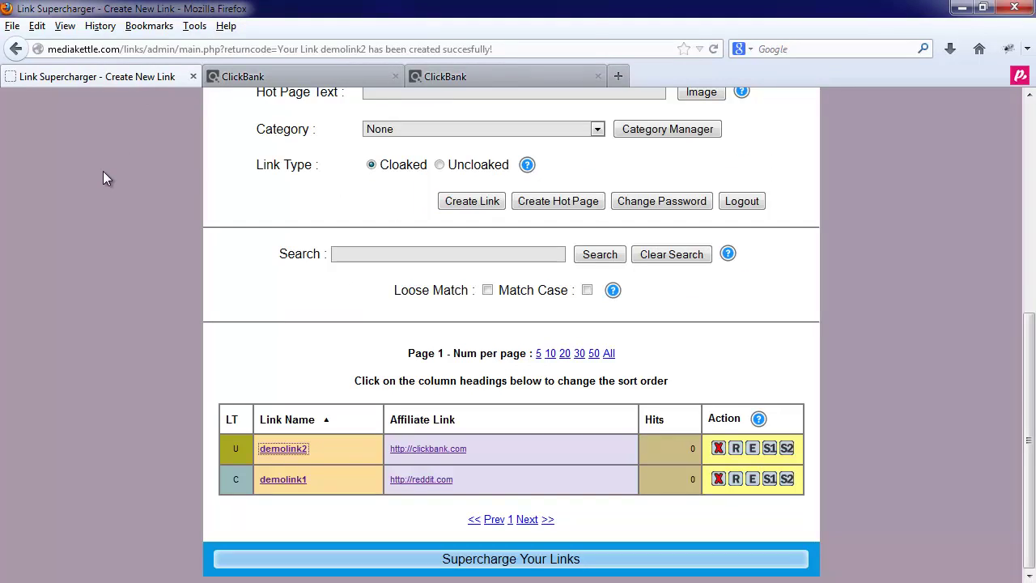
{"action": "left_click", "coordinate": [395, 76]}
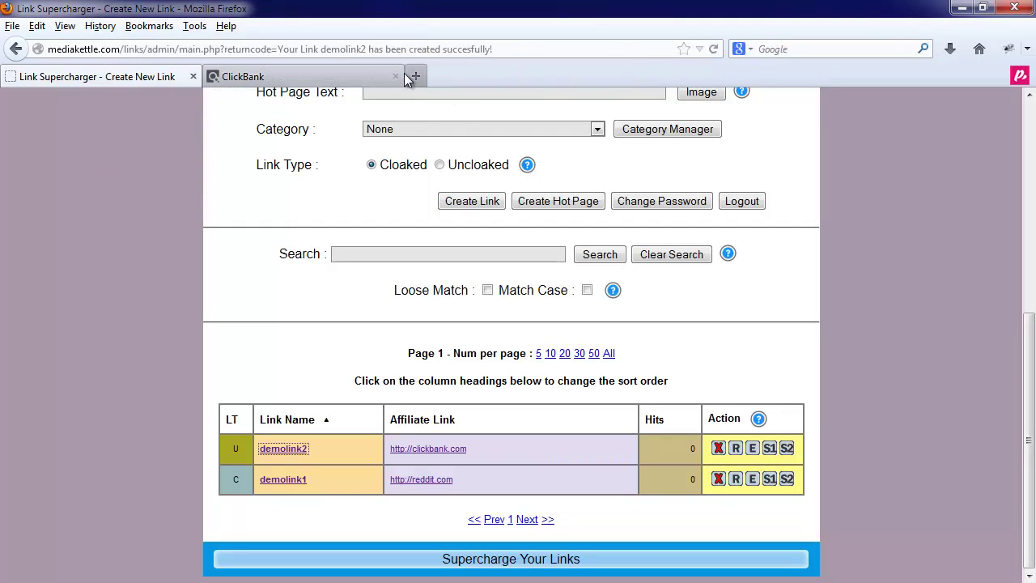
{"action": "left_click", "coordinate": [396, 76]}
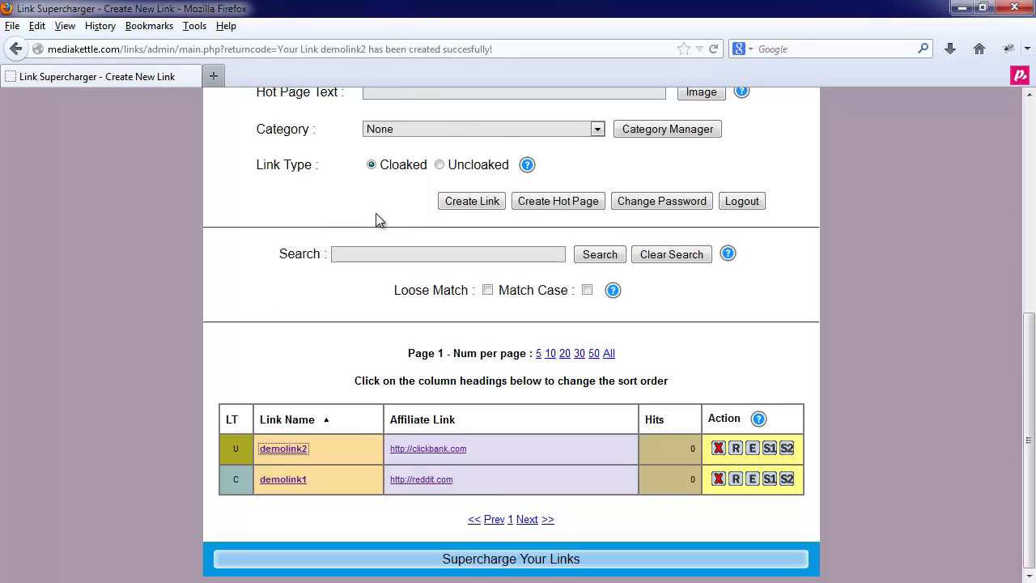
{"action": "scroll", "coordinate": [376, 222], "scroll_direction": "up", "scroll_amount": 6}
Step: Open the Create Hot Links Page form and review its default fields
{"action": "scroll", "coordinate": [381, 229], "scroll_direction": "down", "scroll_amount": 4}
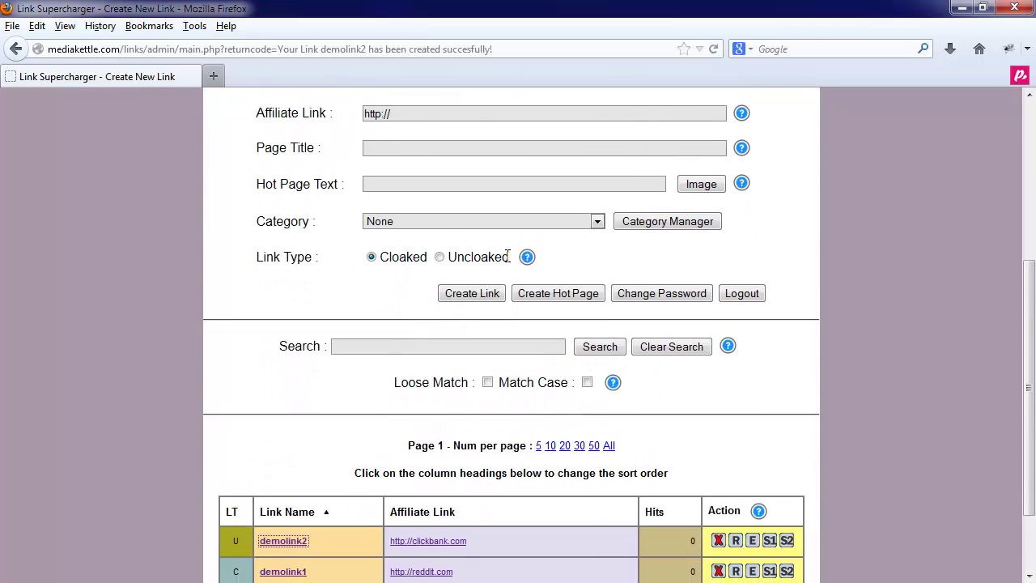
{"action": "left_click", "coordinate": [549, 293]}
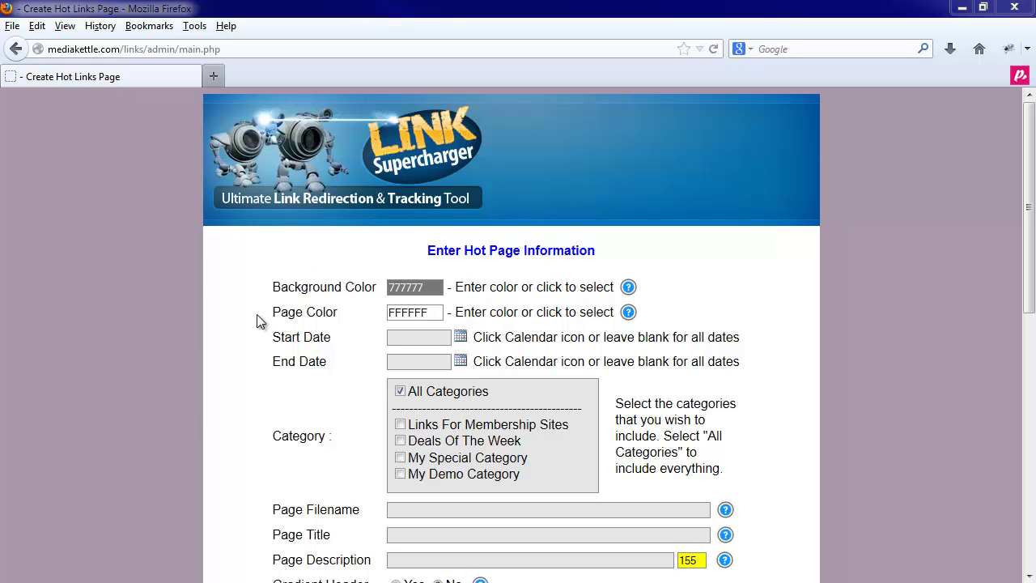
{"action": "scroll", "coordinate": [257, 321], "scroll_direction": "down", "scroll_amount": 7}
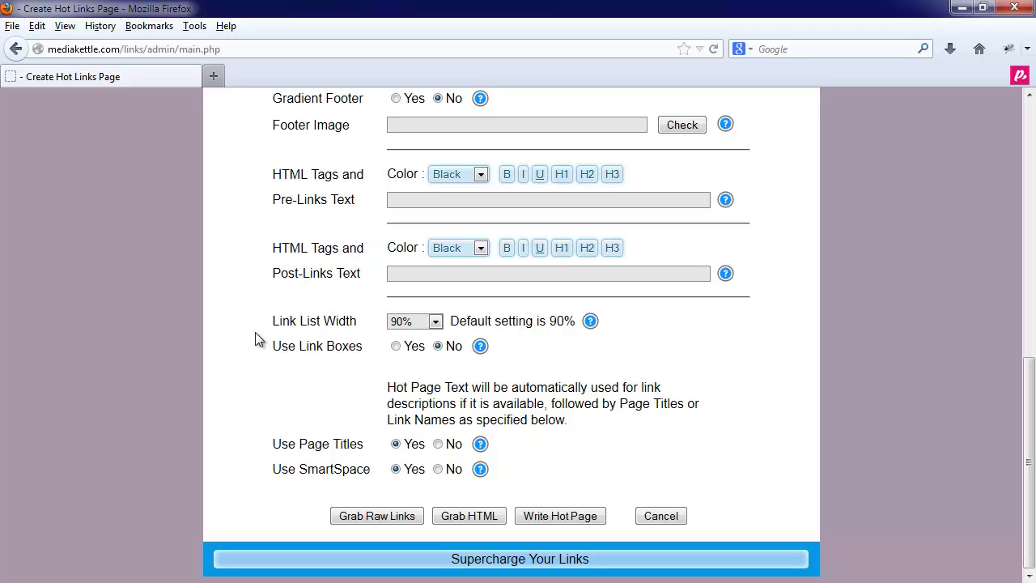
{"action": "scroll", "coordinate": [255, 332], "scroll_direction": "up", "scroll_amount": 10}
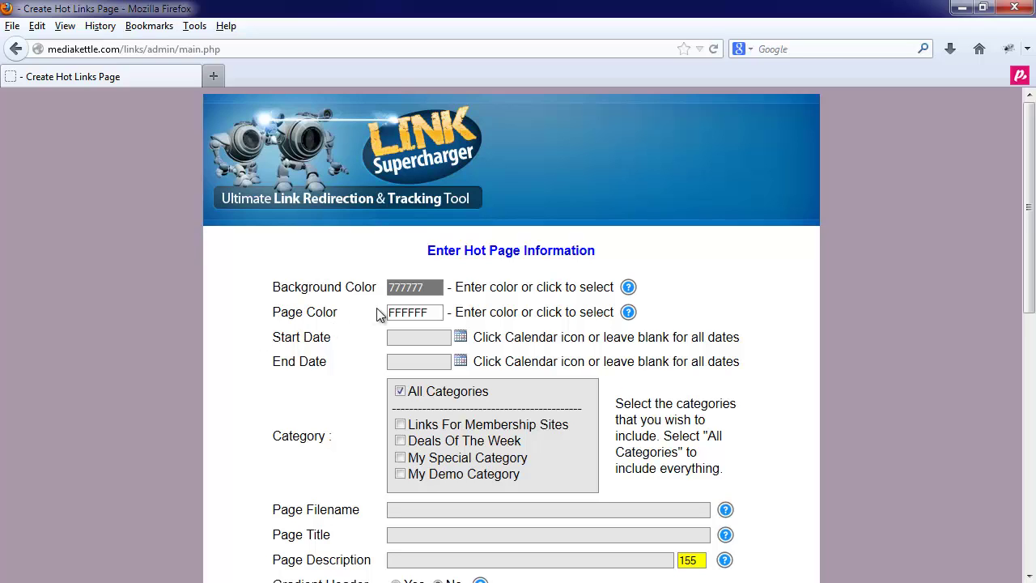
Step: Change the hot page background colour from 777777 to 404040, leaving page colour FFFFFF
{"action": "left_click", "coordinate": [420, 285]}
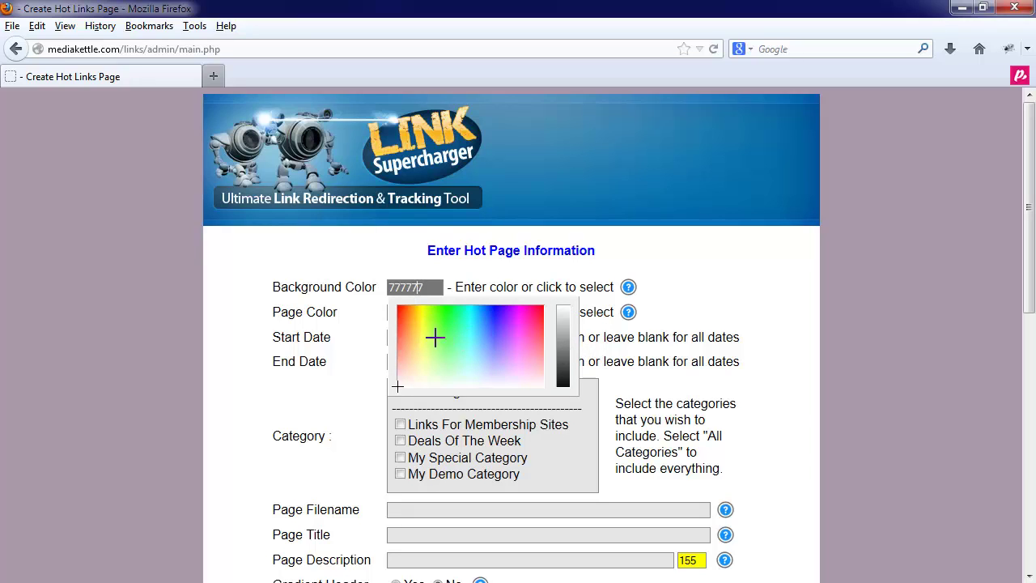
{"action": "left_click_drag", "start_coordinate": [566, 354], "coordinate": [567, 370]}
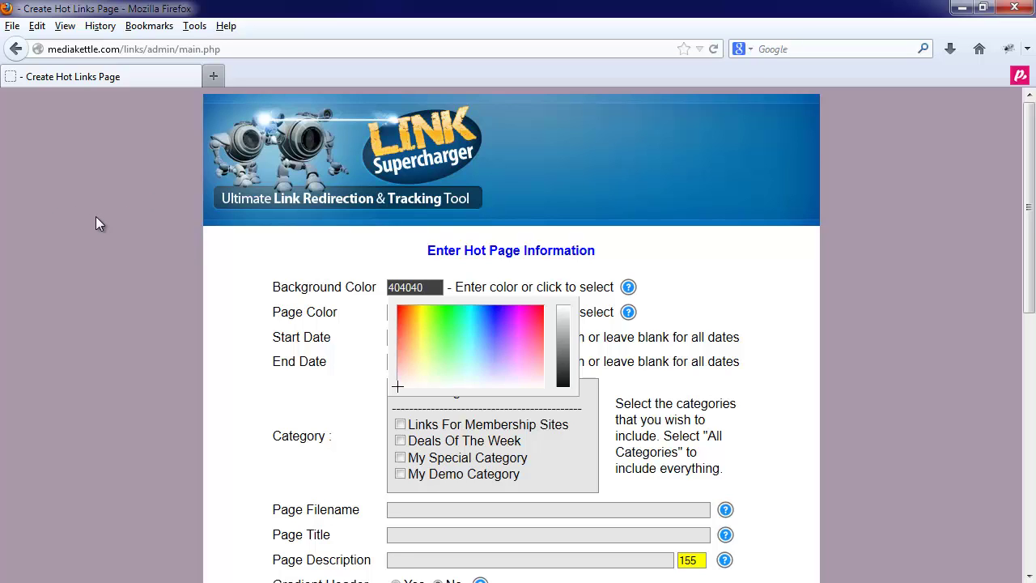
{"action": "left_click", "coordinate": [248, 284]}
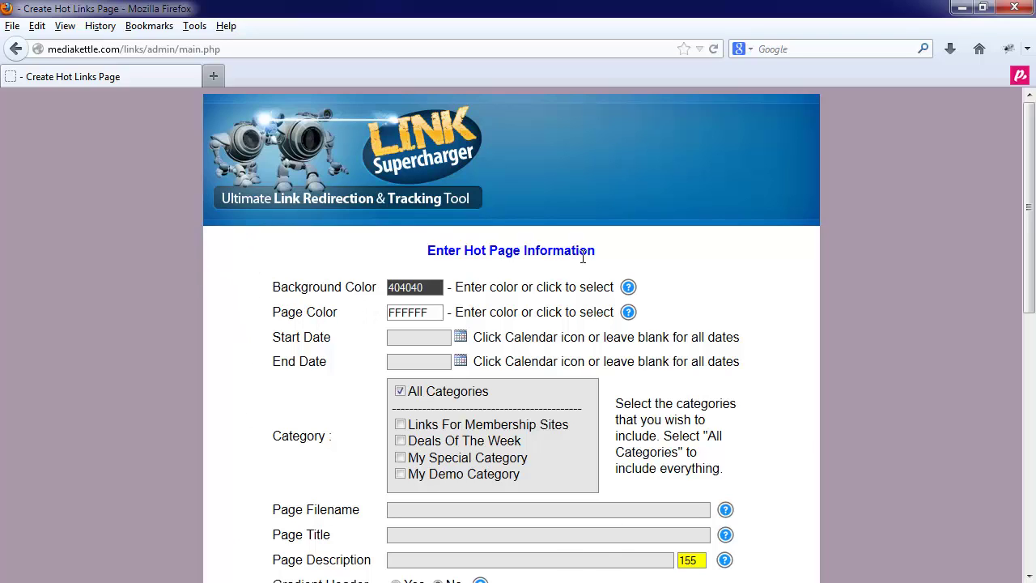
{"action": "left_click", "coordinate": [413, 310]}
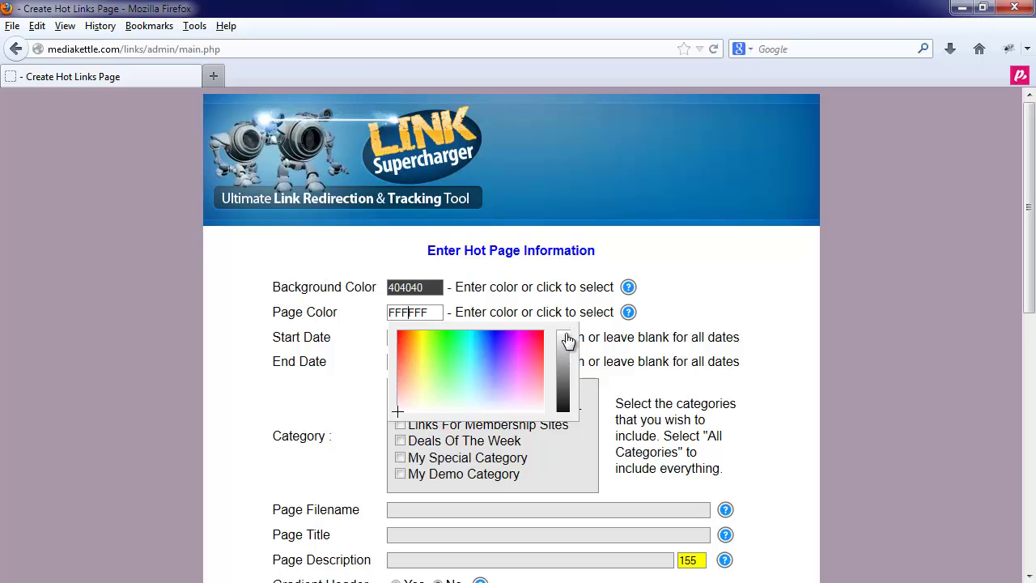
{"action": "left_click", "coordinate": [310, 311]}
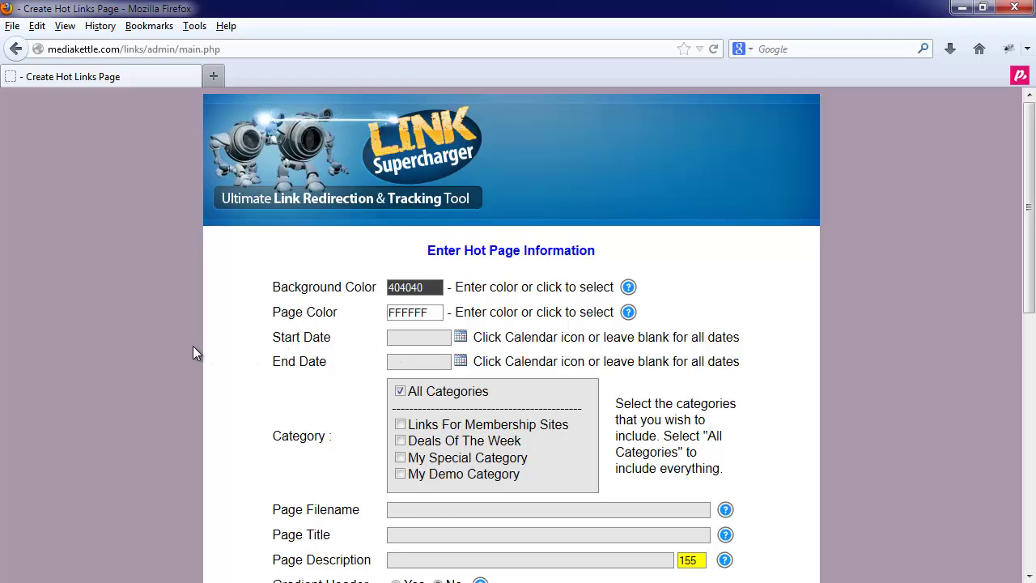
{"action": "left_click", "coordinate": [461, 340]}
Step: Restrict the hot page's categories to Deals Of The Week only
{"action": "left_click", "coordinate": [462, 365]}
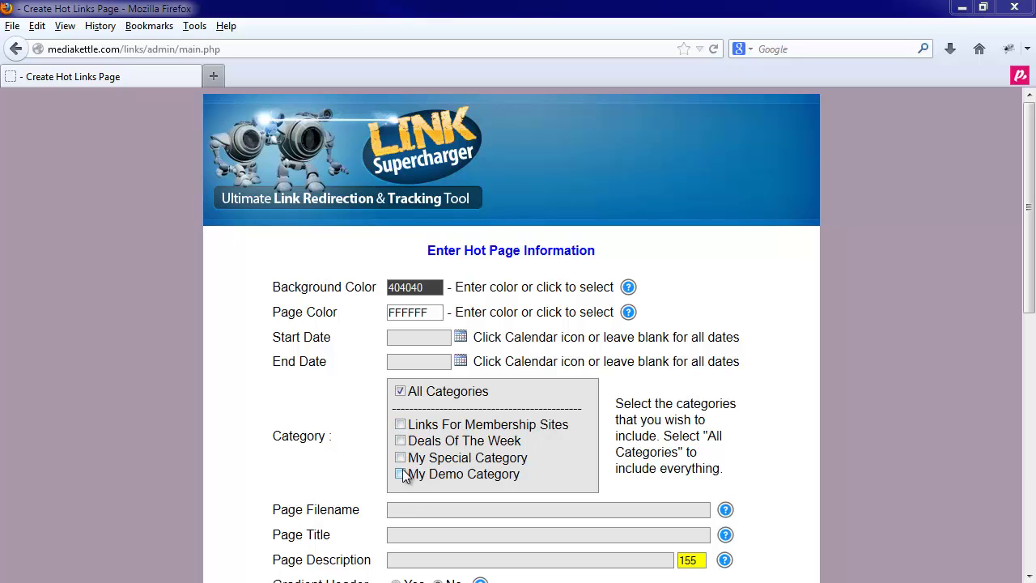
{"action": "left_click", "coordinate": [401, 458]}
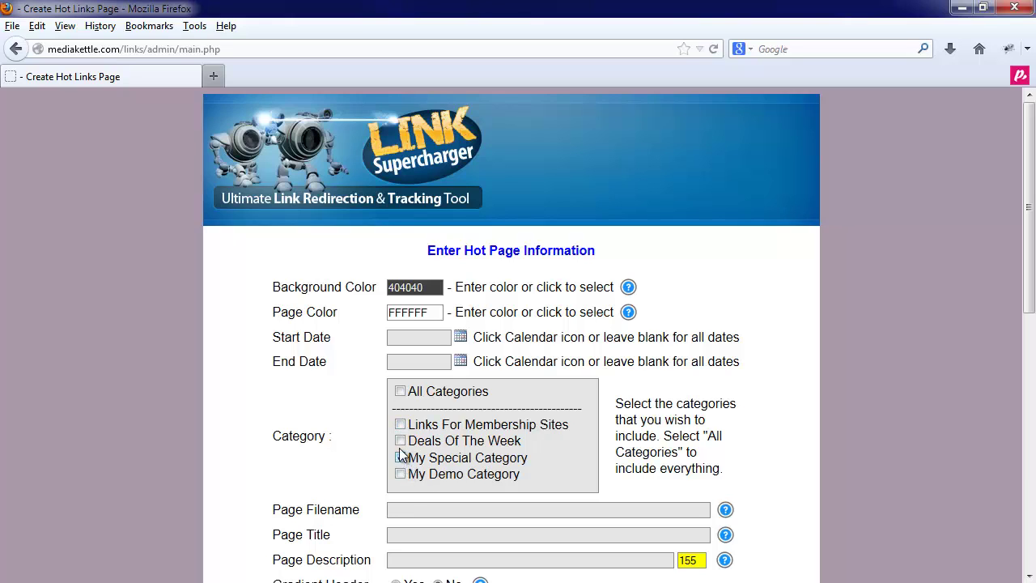
{"action": "left_click", "coordinate": [401, 441]}
{"action": "left_click", "coordinate": [401, 440]}
{"action": "left_click", "coordinate": [400, 424]}
{"action": "left_click", "coordinate": [400, 457]}
{"action": "left_click", "coordinate": [401, 392]}
{"action": "left_click", "coordinate": [401, 392]}
{"action": "left_click", "coordinate": [400, 441]}
Step: Enter hotpage1 as the page filename and My Hot Page as the page title
{"action": "type", "text": "hotpage1"}
{"action": "scroll", "coordinate": [342, 499], "scroll_direction": "down", "scroll_amount": 2}
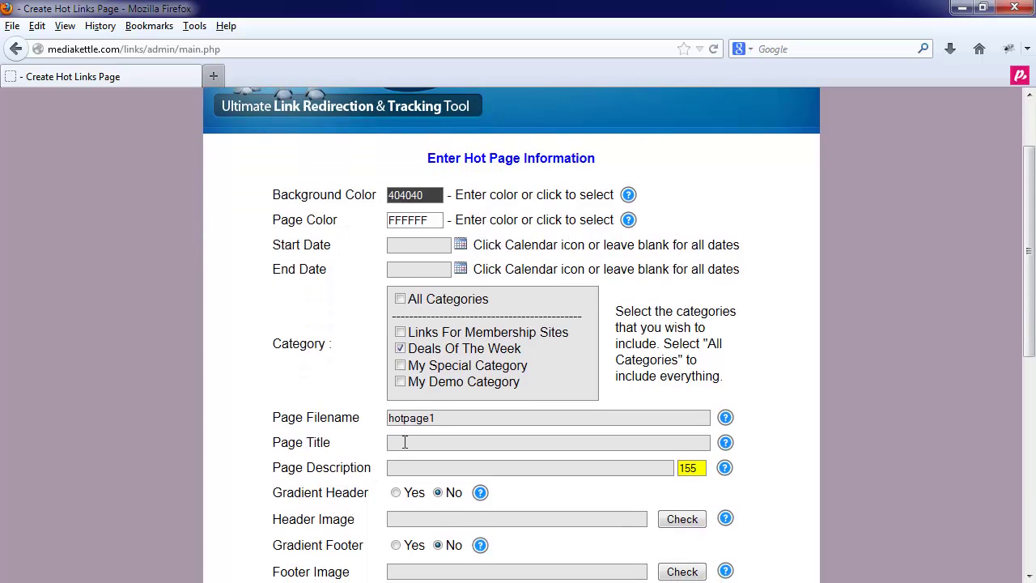
{"action": "left_click", "coordinate": [405, 442]}
{"action": "left_click", "coordinate": [405, 442]}
{"action": "type", "text": "My Hot Pa"}
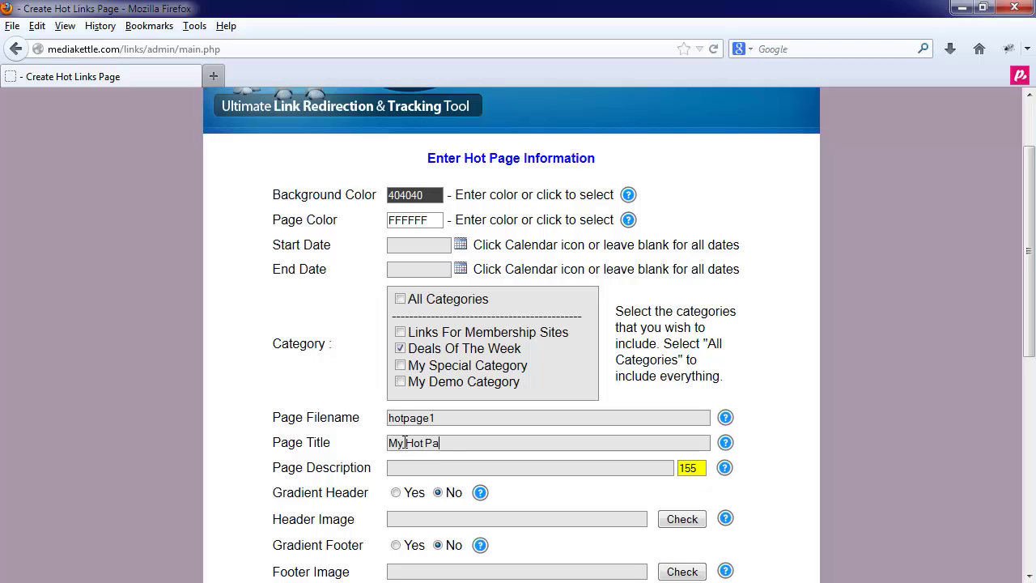
{"action": "type", "text": "ge"}
Step: Enter the description 'THis is a description of my Hotpage - You should probably do something a little better'
{"action": "type", "text": "THis is "}
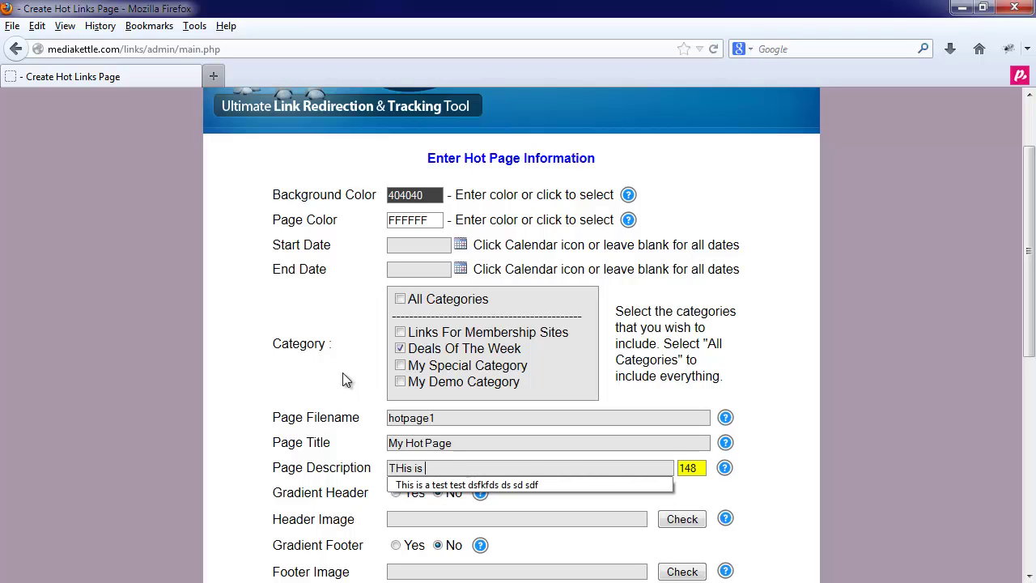
{"action": "type", "text": "a descripti"}
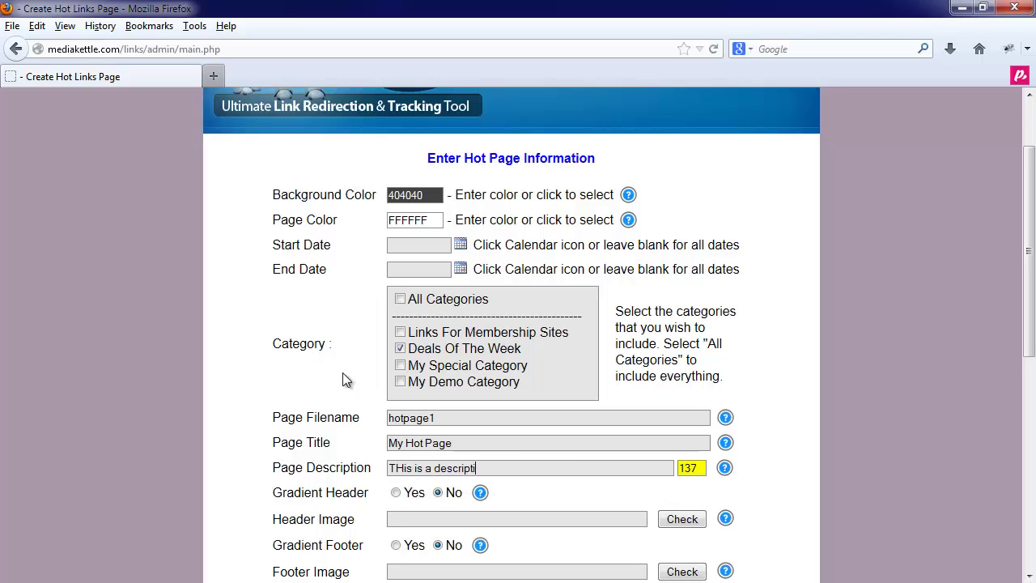
{"action": "type", "text": "on of my Hotpage - You should "}
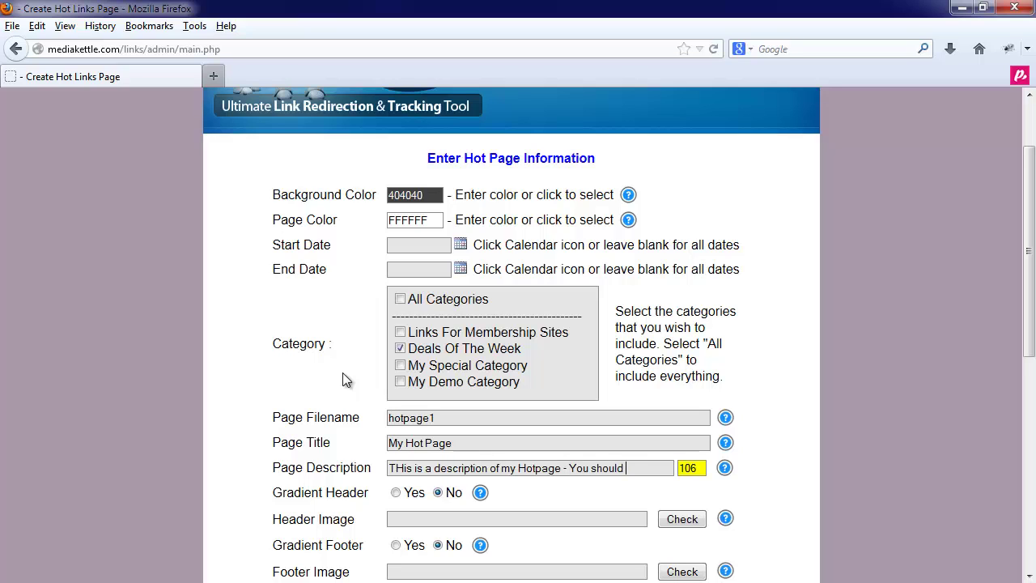
{"action": "type", "text": "probably do som"}
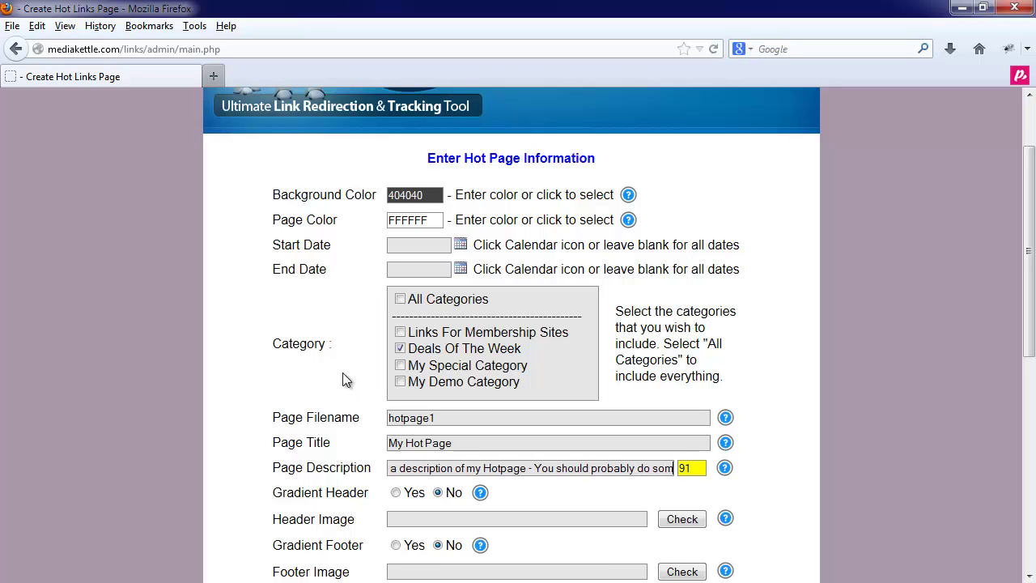
{"action": "type", "text": "ething a little b"}
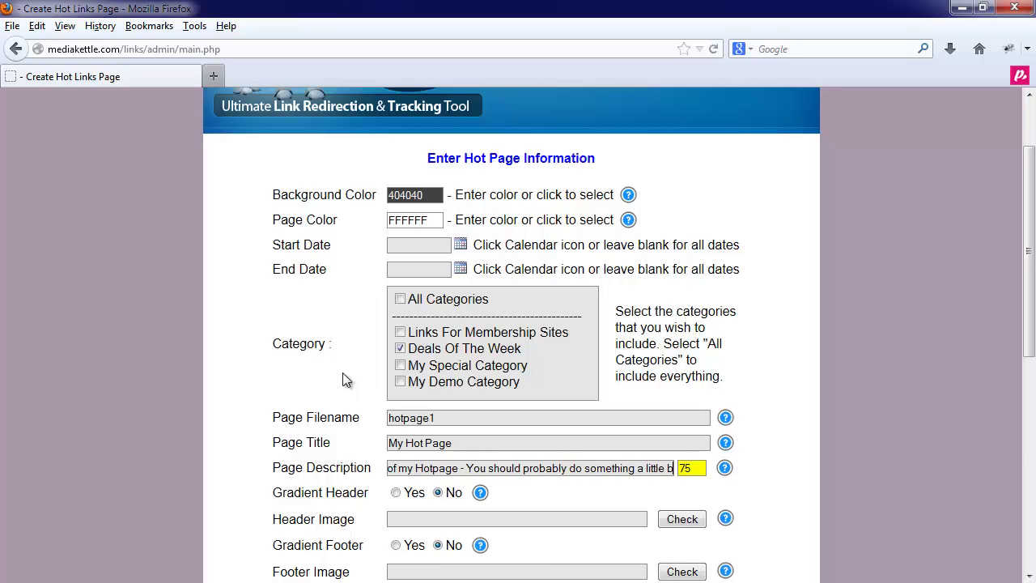
{"action": "type", "text": "etter"}
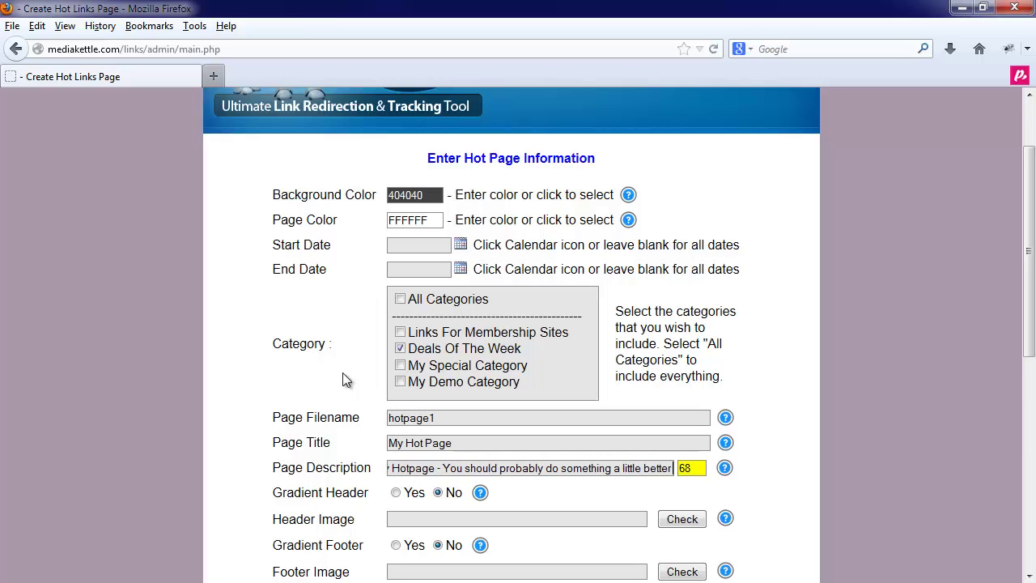
{"action": "key", "text": "BackSpace"}
{"action": "key", "text": "BackSpace"}
{"action": "key", "text": "BackSpace"}
{"action": "key", "text": "BackSpace"}
{"action": "key", "text": "BackSpace"}
{"action": "type", "text": "tter"}
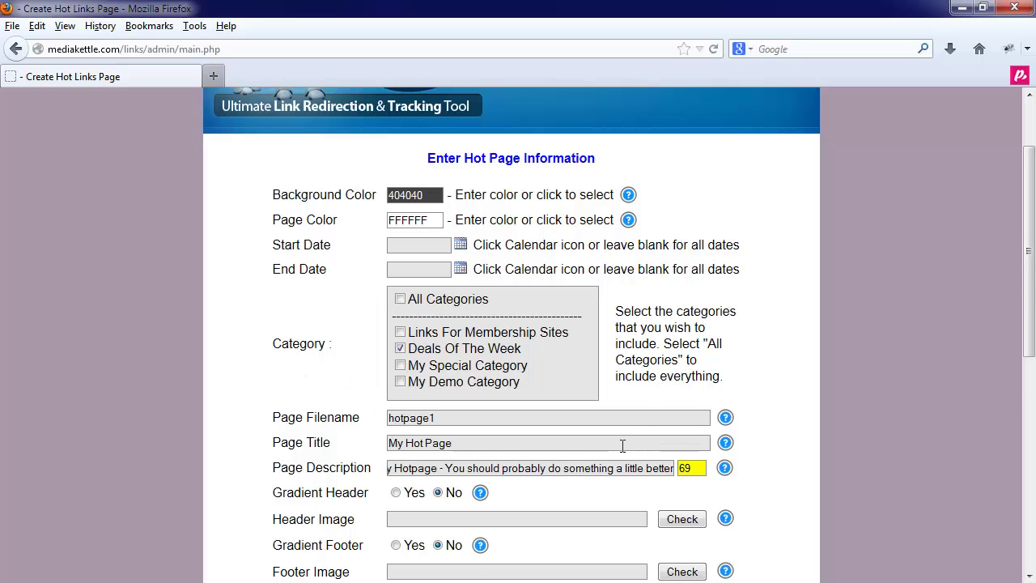
{"action": "scroll", "coordinate": [623, 446], "scroll_direction": "down", "scroll_amount": 3}
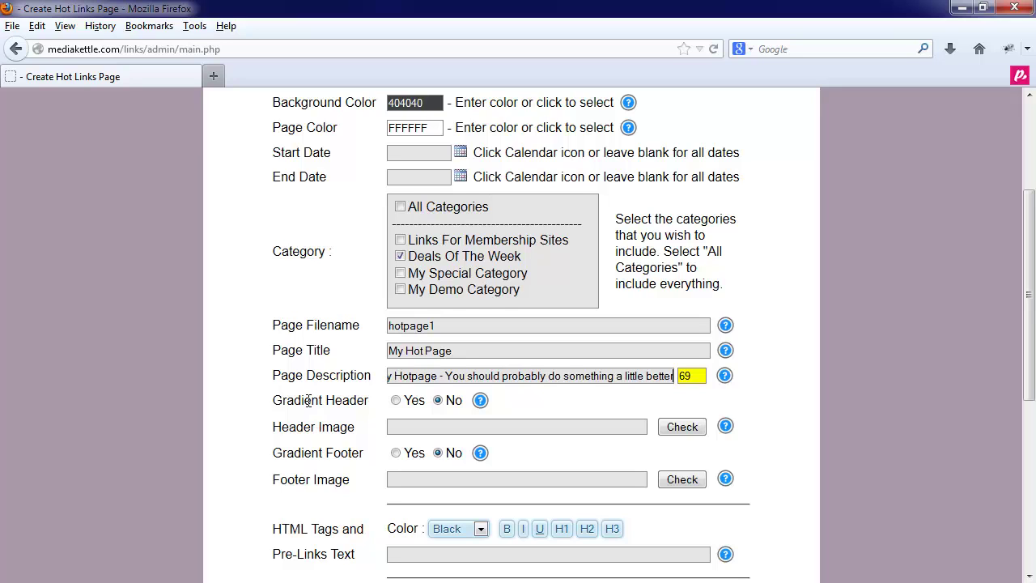
{"action": "scroll", "coordinate": [307, 400], "scroll_direction": "up", "scroll_amount": 6}
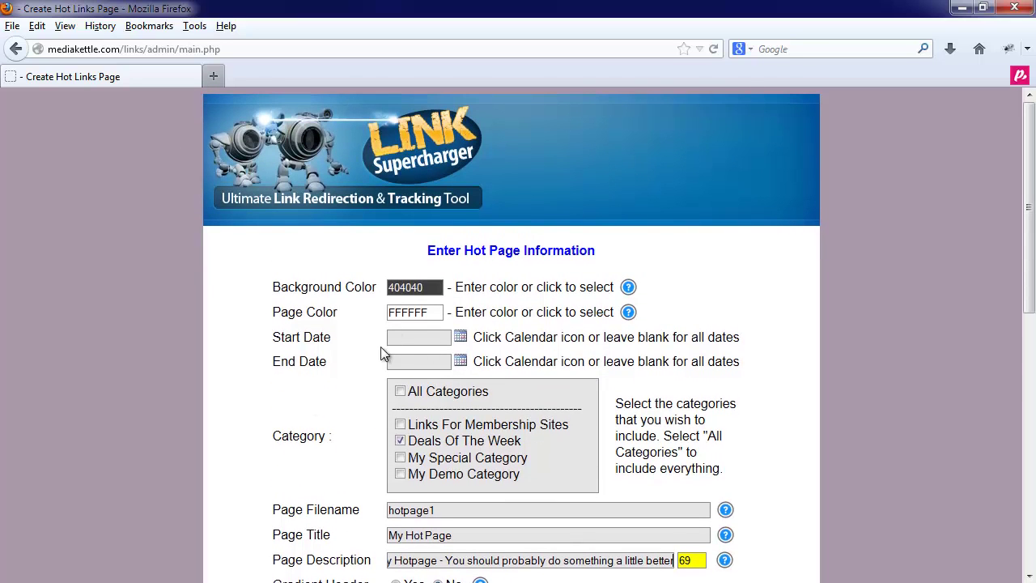
{"action": "scroll", "coordinate": [380, 353], "scroll_direction": "down", "scroll_amount": 12}
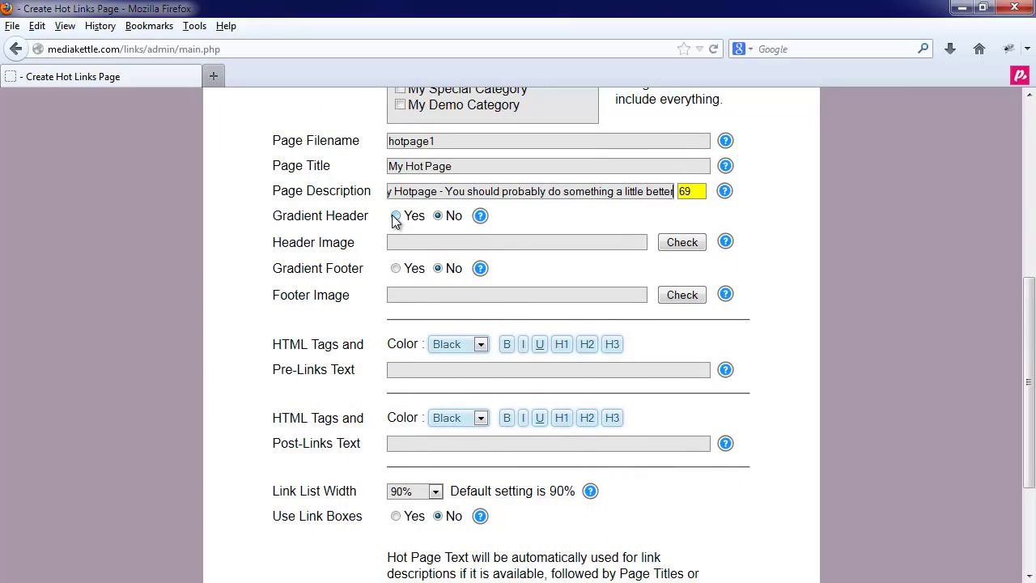
{"action": "left_click", "coordinate": [395, 217]}
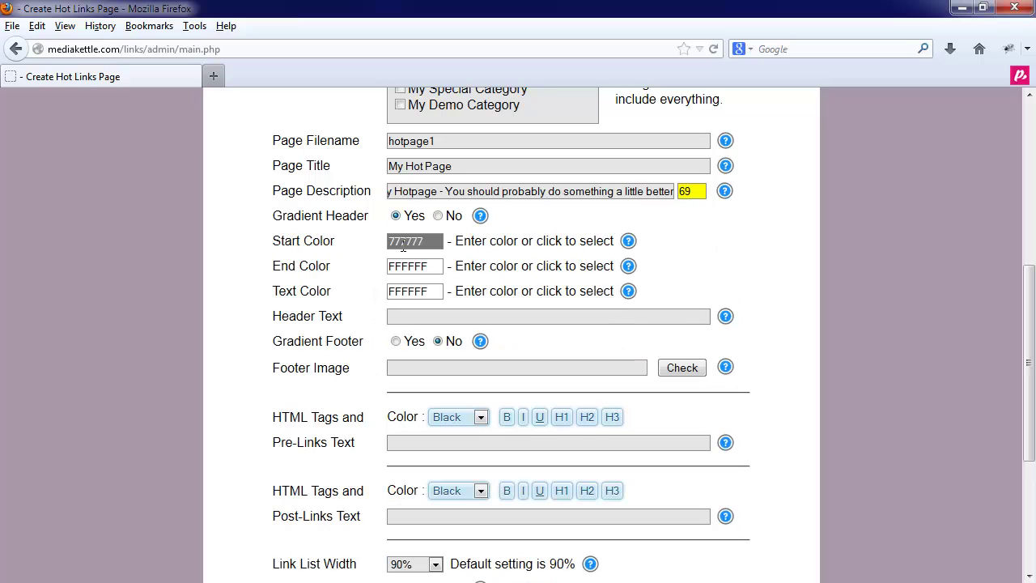
{"action": "left_click", "coordinate": [404, 241]}
{"action": "left_click", "coordinate": [399, 259]}
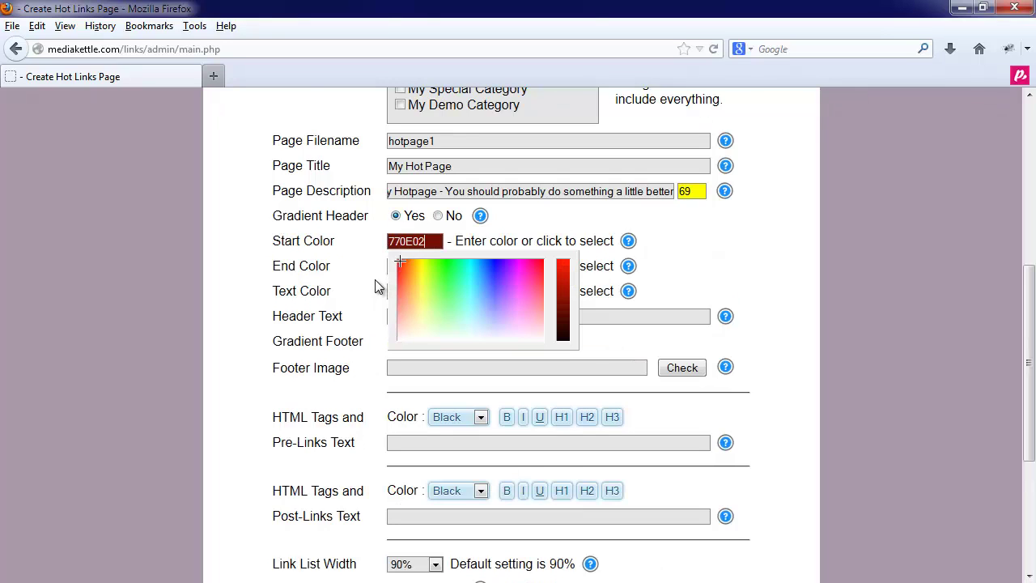
{"action": "left_click", "coordinate": [377, 287]}
{"action": "left_click", "coordinate": [396, 266]}
{"action": "left_click", "coordinate": [421, 291]}
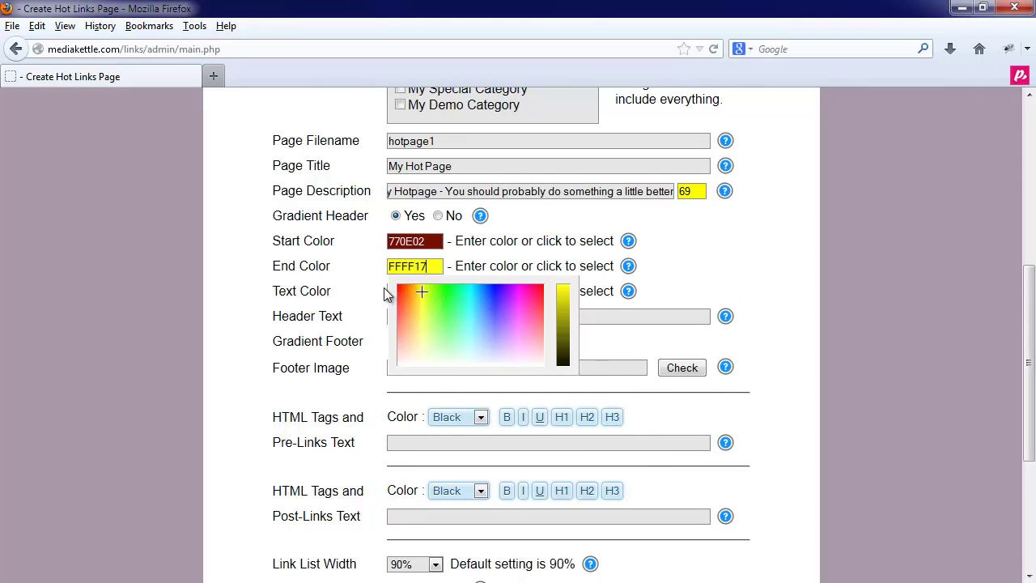
{"action": "left_click", "coordinate": [386, 292]}
{"action": "left_click", "coordinate": [417, 293]}
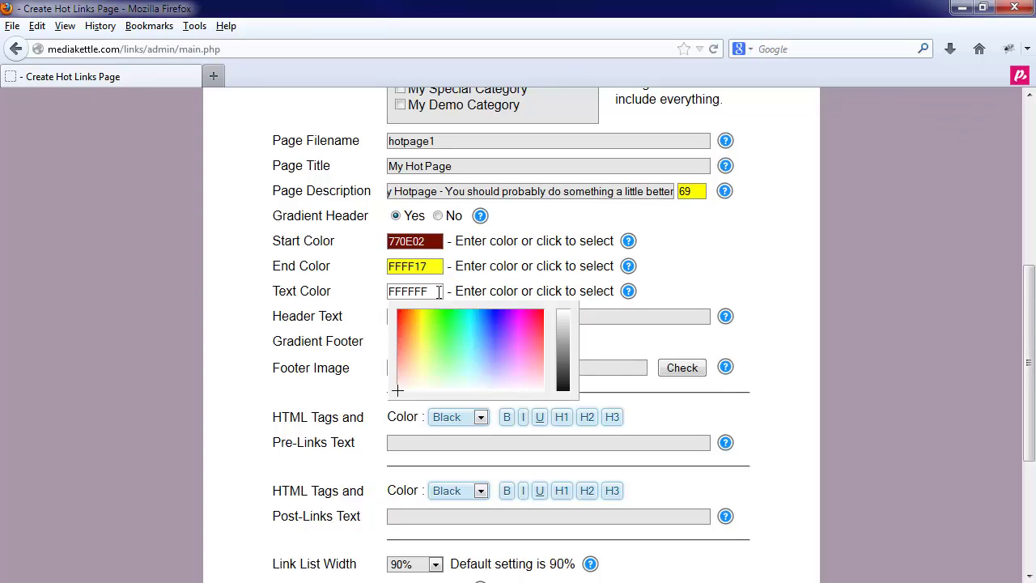
{"action": "left_click", "coordinate": [354, 306]}
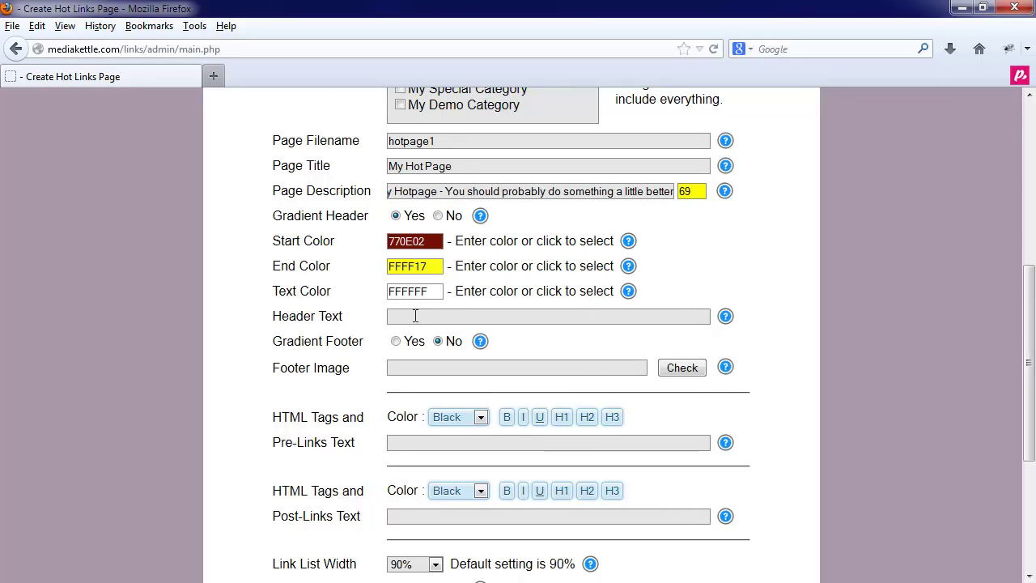
{"action": "left_click", "coordinate": [438, 216]}
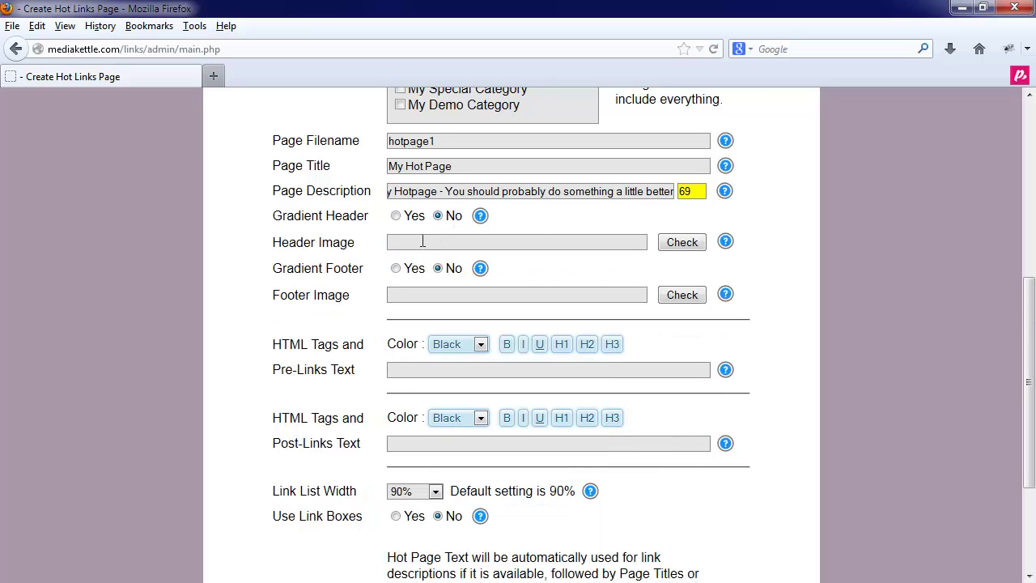
{"action": "left_click", "coordinate": [465, 244]}
{"action": "left_click", "coordinate": [465, 245]}
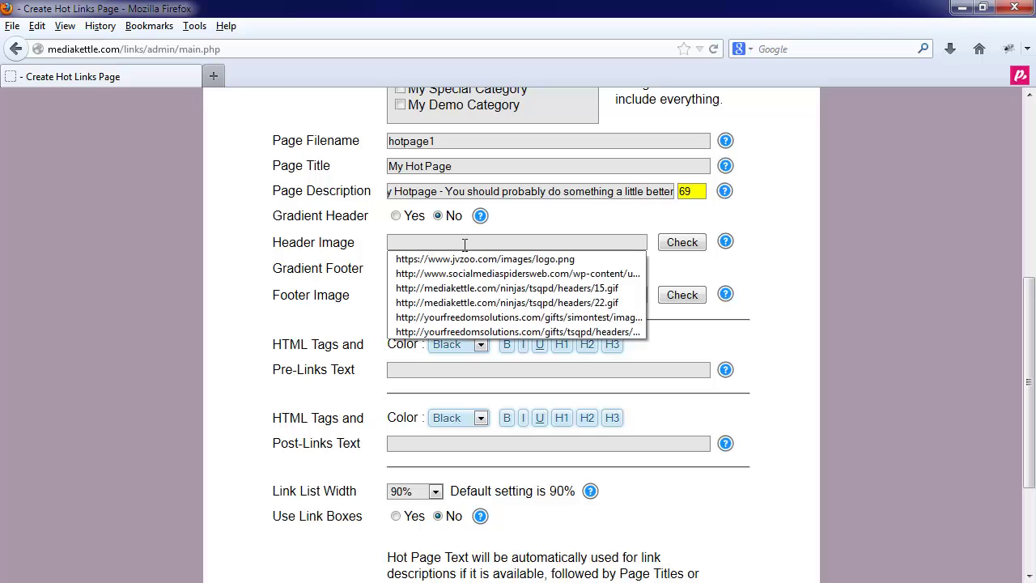
{"action": "left_click", "coordinate": [465, 244]}
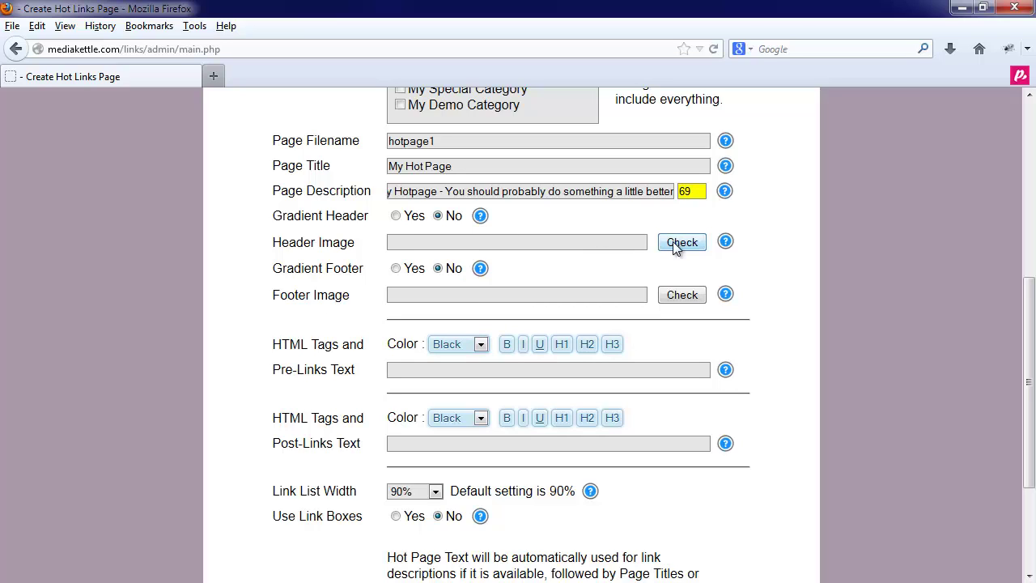
{"action": "left_click", "coordinate": [396, 217]}
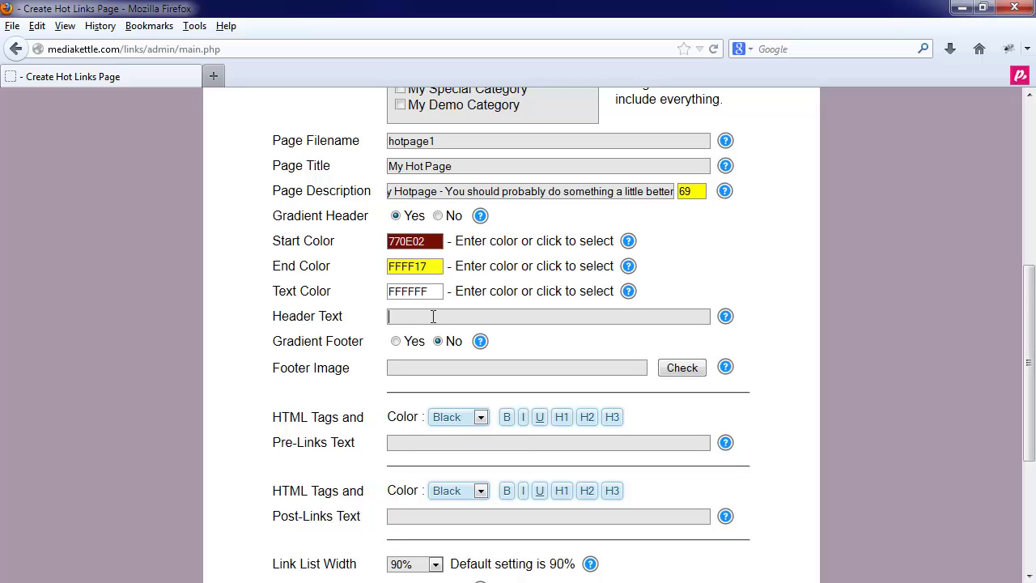
{"action": "left_click", "coordinate": [396, 342]}
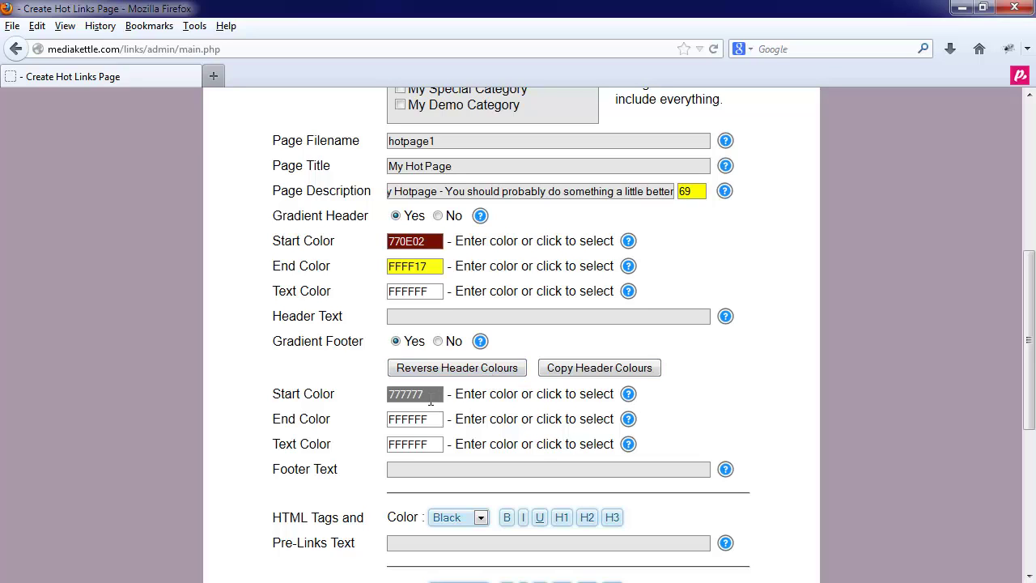
{"action": "left_click", "coordinate": [438, 341]}
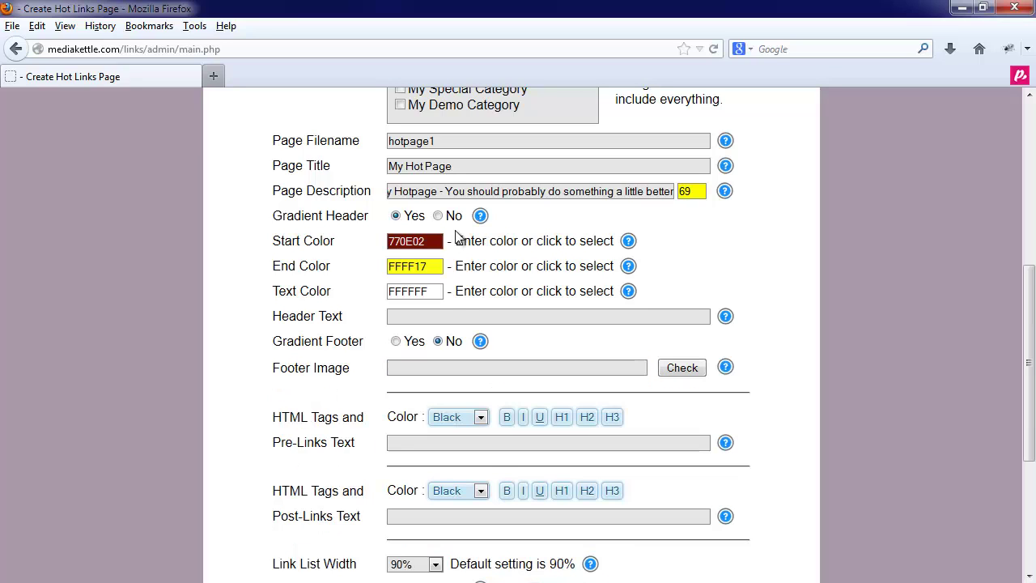
{"action": "left_click", "coordinate": [438, 215]}
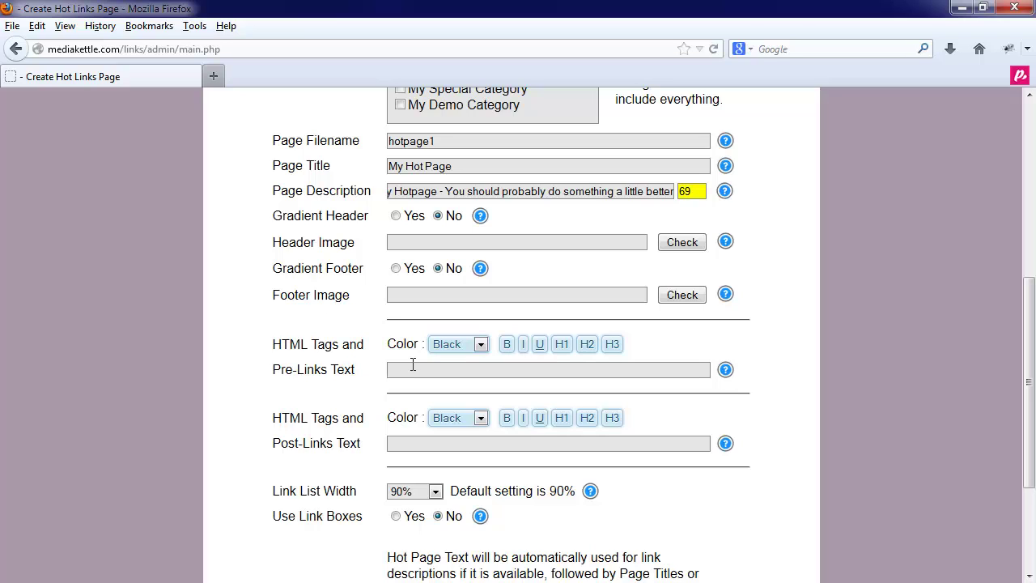
Step: Type 'Here is some text before the links' as pre-links text and make it bold, H1 and navy
{"action": "type", "text": "Here is some text before the links"}
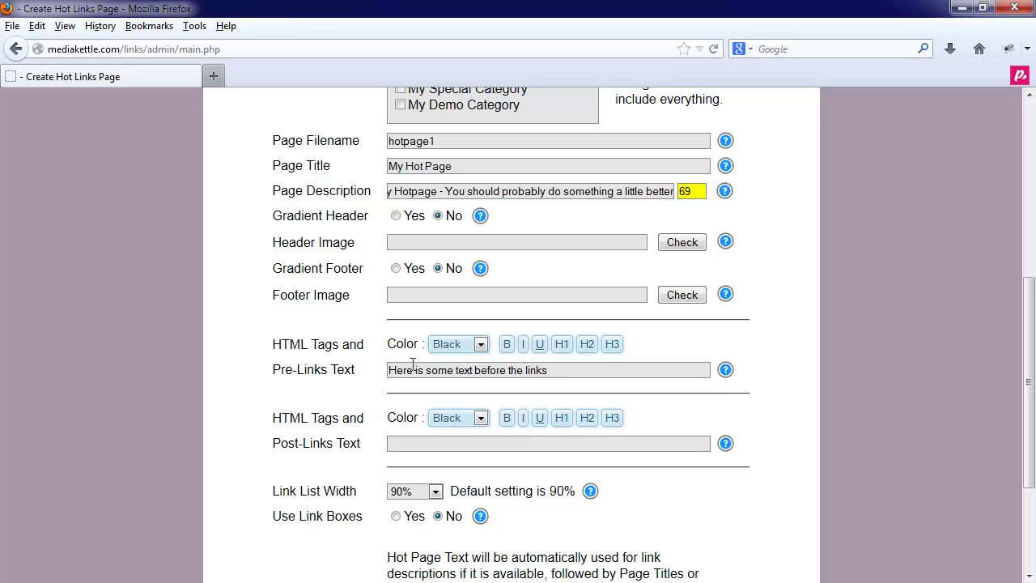
{"action": "key", "text": "ctrl+a"}
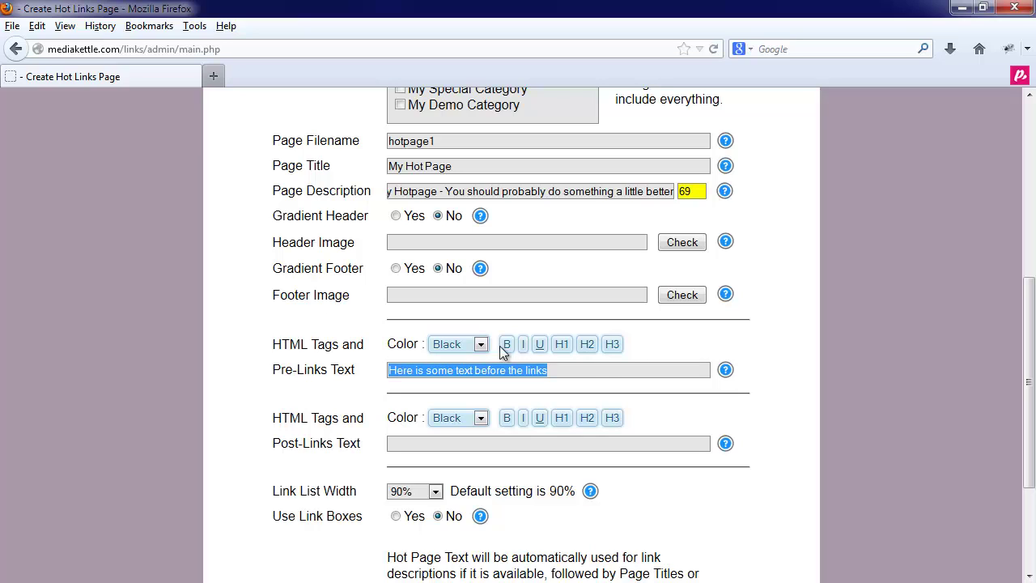
{"action": "left_click", "coordinate": [506, 345]}
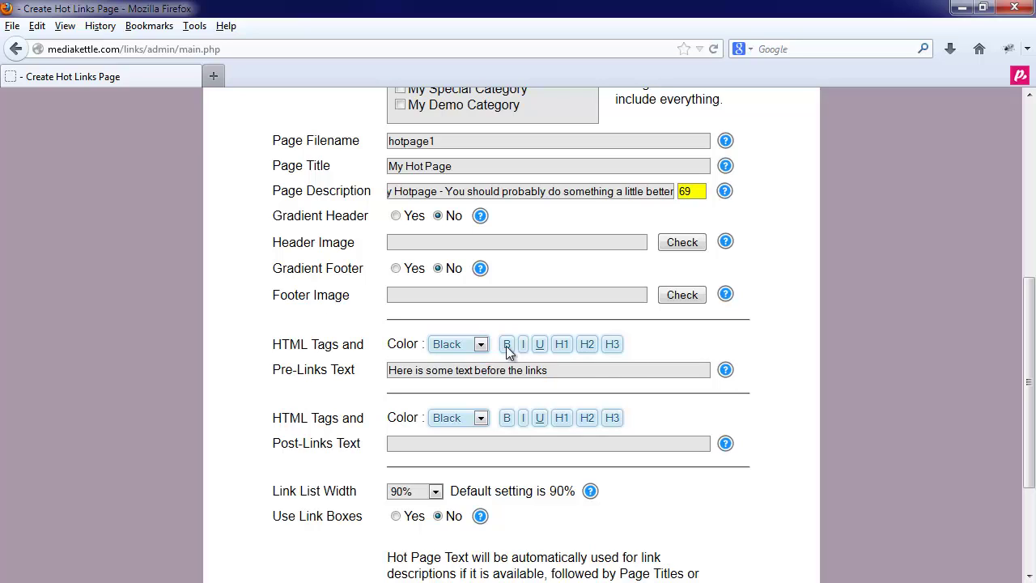
{"action": "triple_click", "coordinate": [592, 370]}
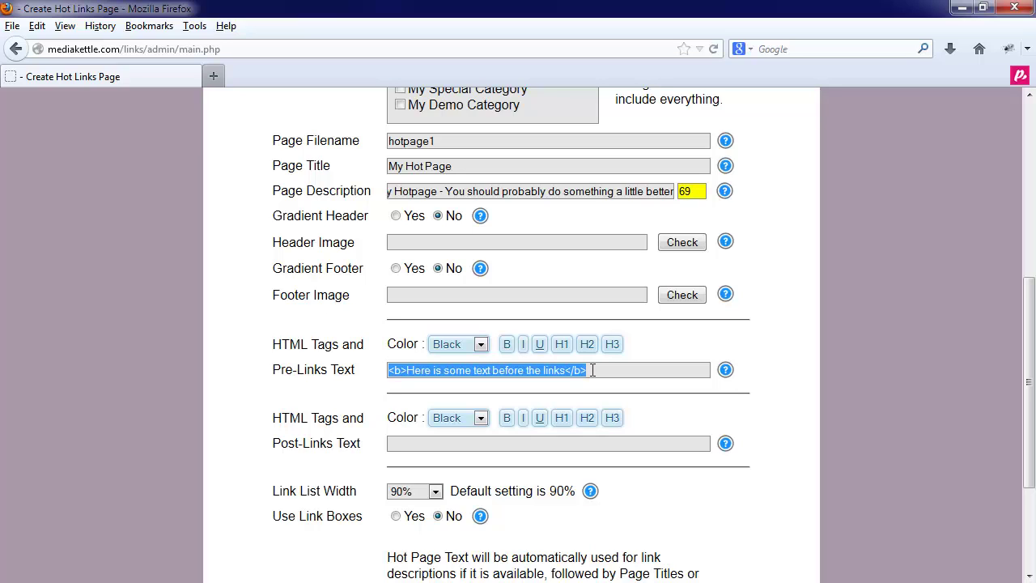
{"action": "left_click", "coordinate": [561, 344]}
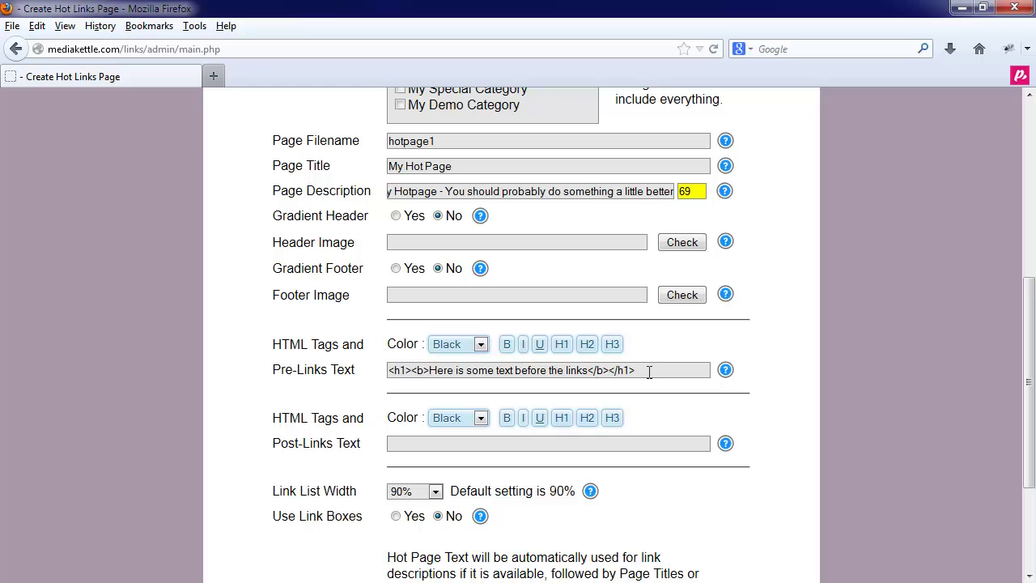
{"action": "left_click_drag", "start_coordinate": [650, 372], "coordinate": [353, 369]}
{"action": "left_click", "coordinate": [476, 347]}
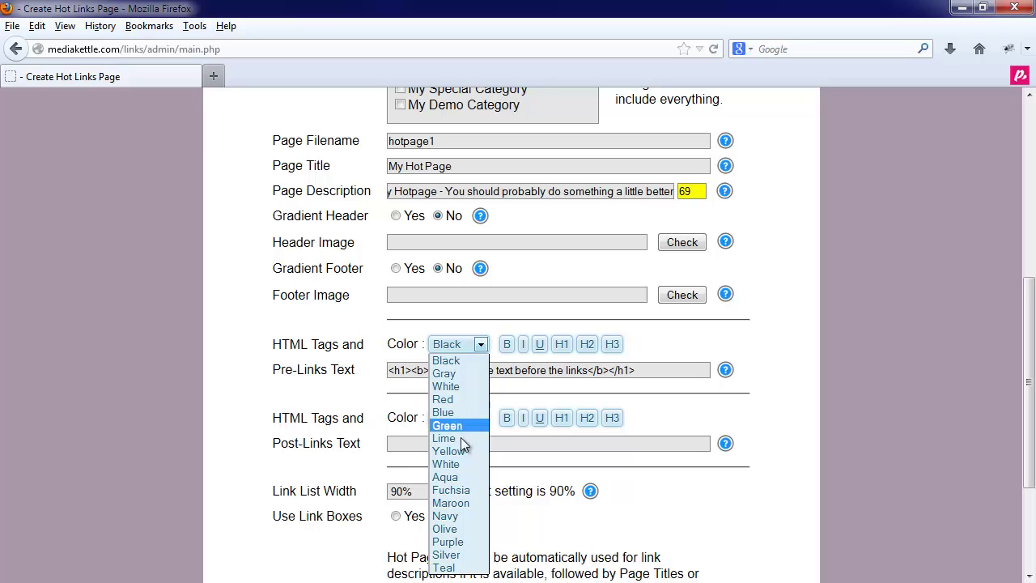
{"action": "left_click", "coordinate": [463, 515]}
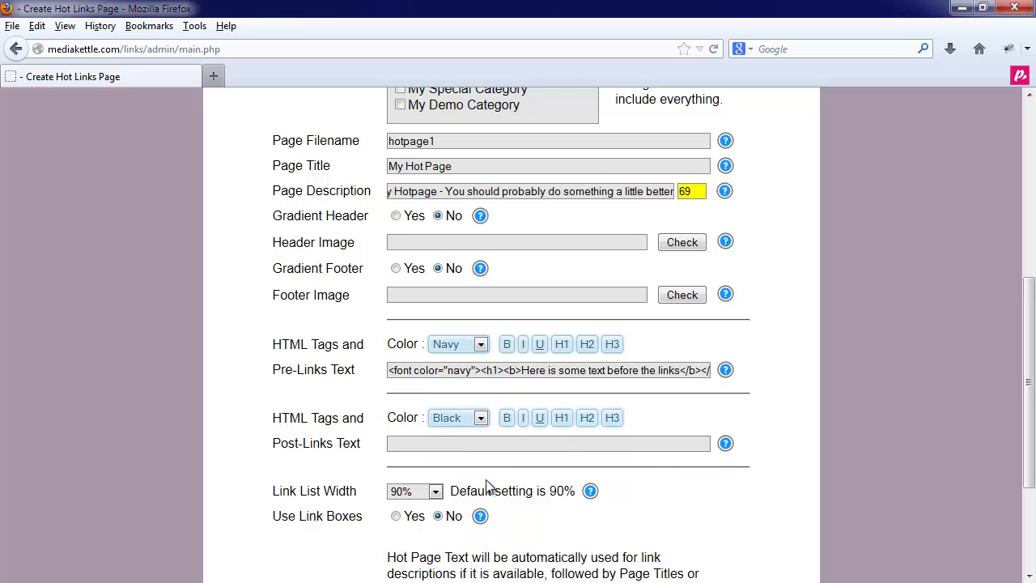
{"action": "scroll", "coordinate": [486, 484], "scroll_direction": "down", "scroll_amount": 4}
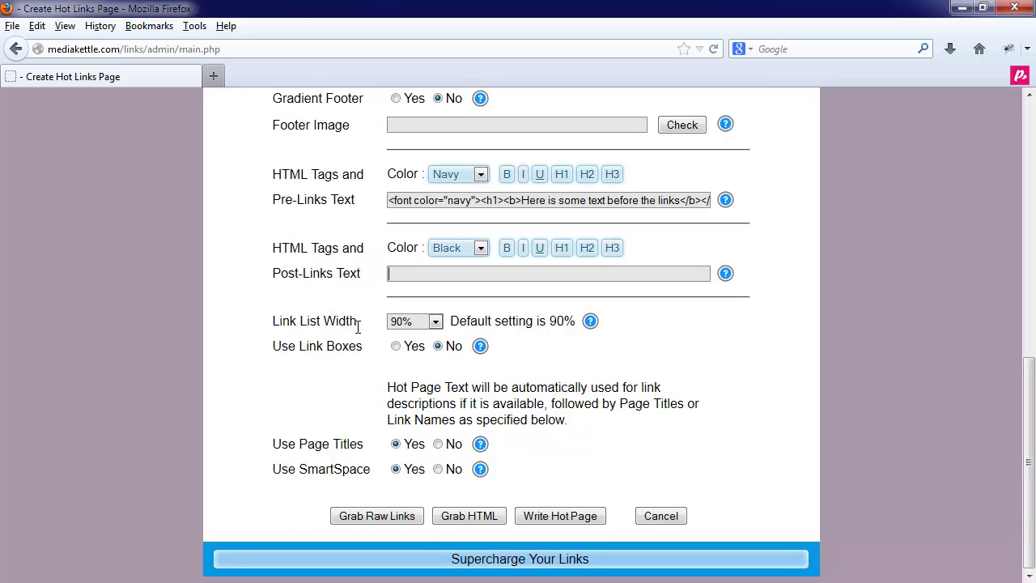
Step: Set link list width 60% with link boxes: solid border size 2, curve 10, drop shadow
{"action": "left_click", "coordinate": [425, 326]}
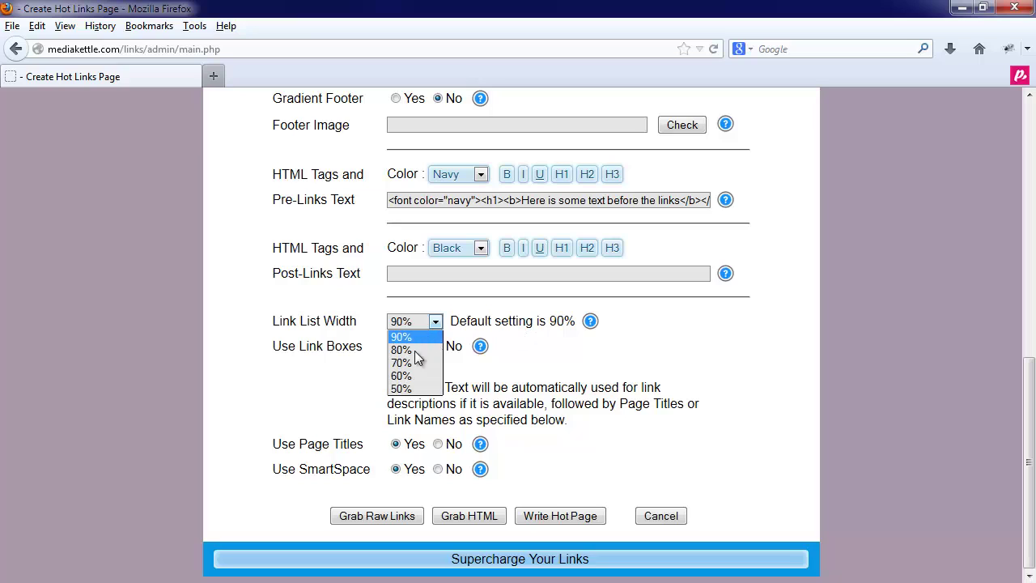
{"action": "left_click", "coordinate": [413, 378]}
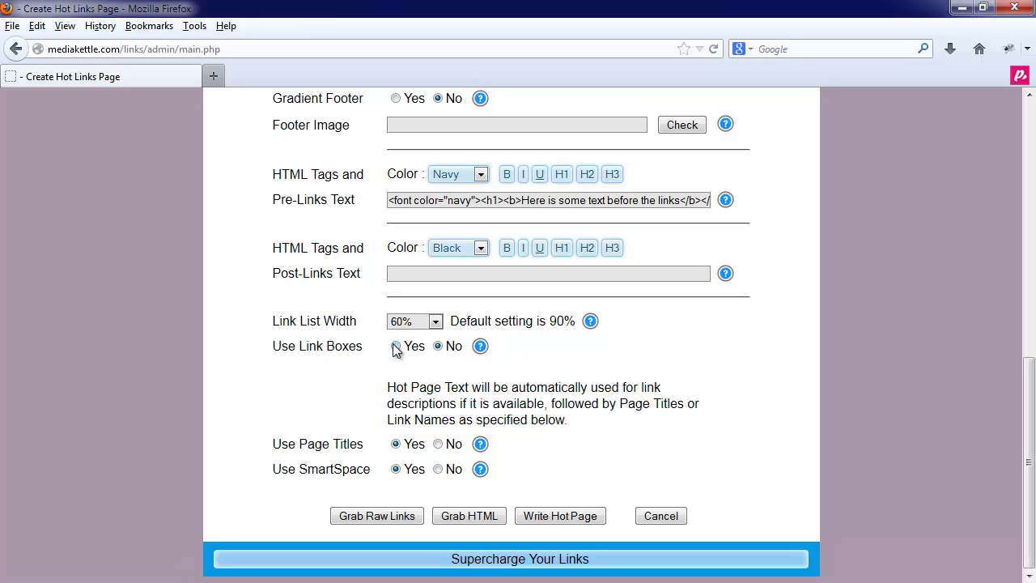
{"action": "left_click", "coordinate": [396, 347]}
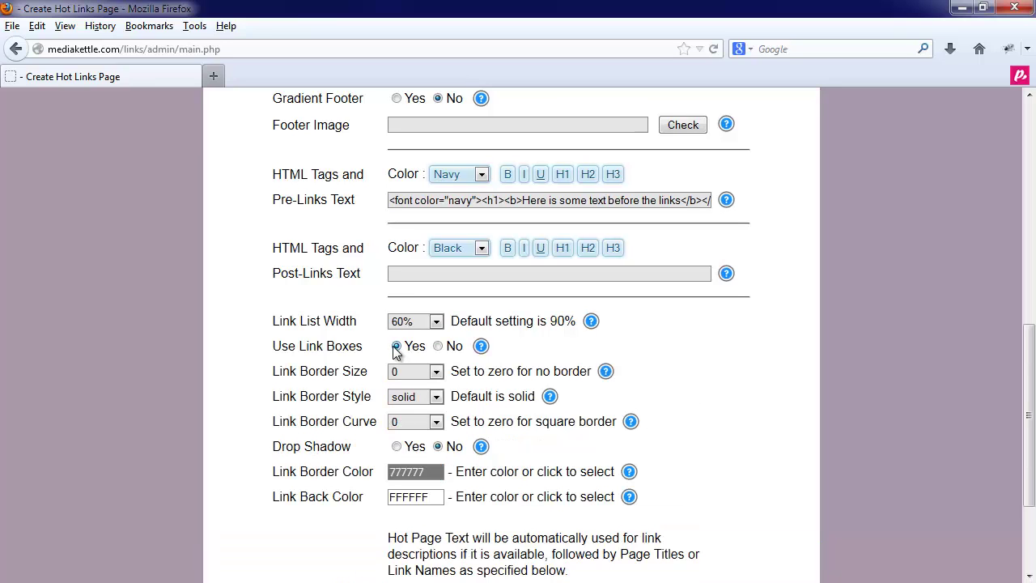
{"action": "left_click", "coordinate": [430, 372]}
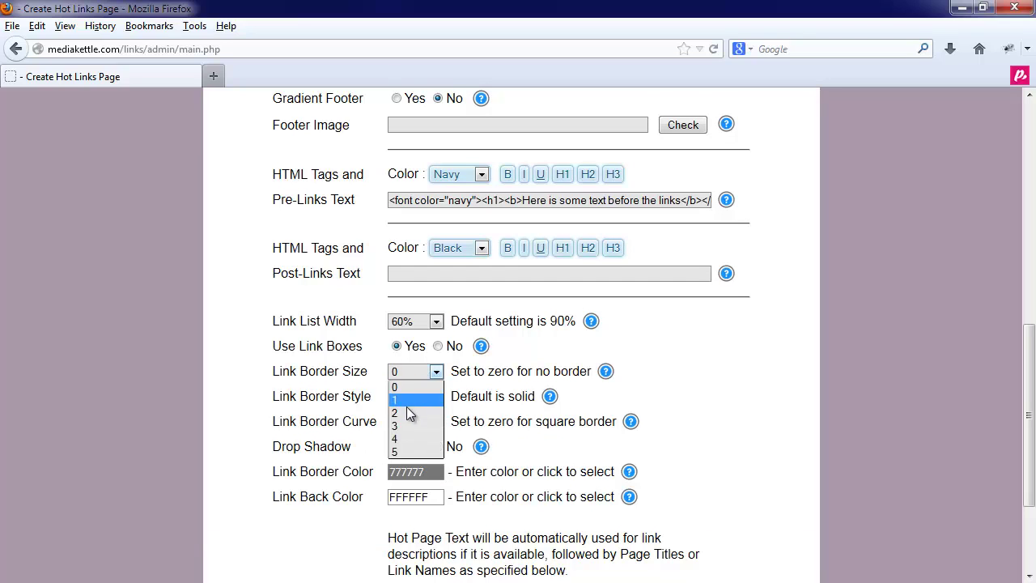
{"action": "left_click", "coordinate": [408, 415]}
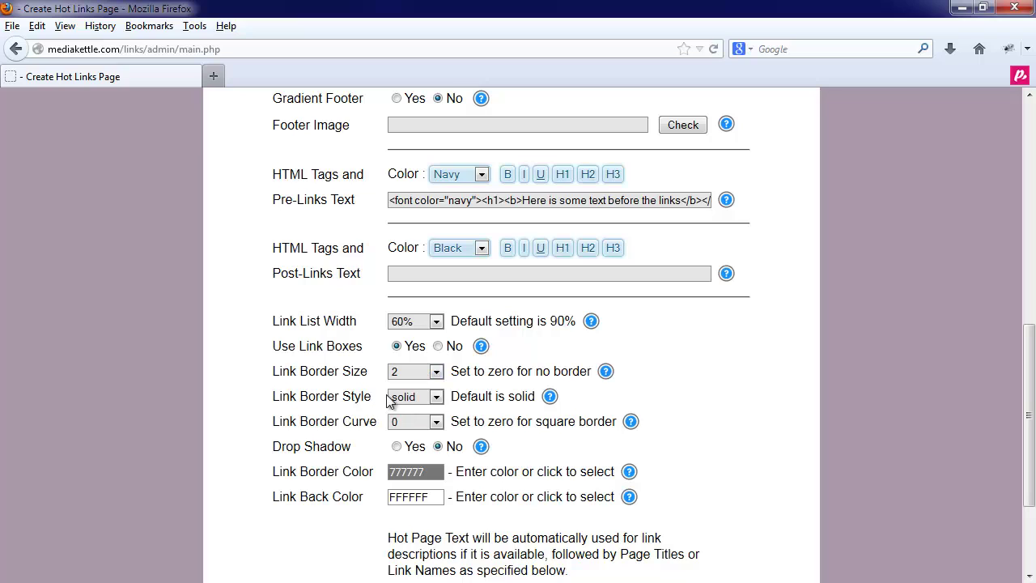
{"action": "left_click", "coordinate": [395, 399]}
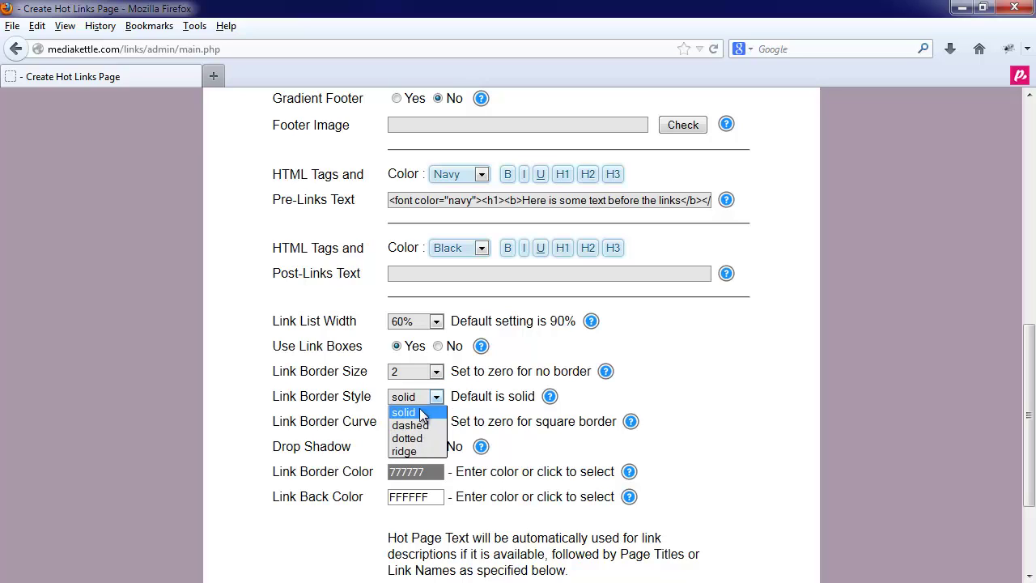
{"action": "left_click", "coordinate": [405, 412]}
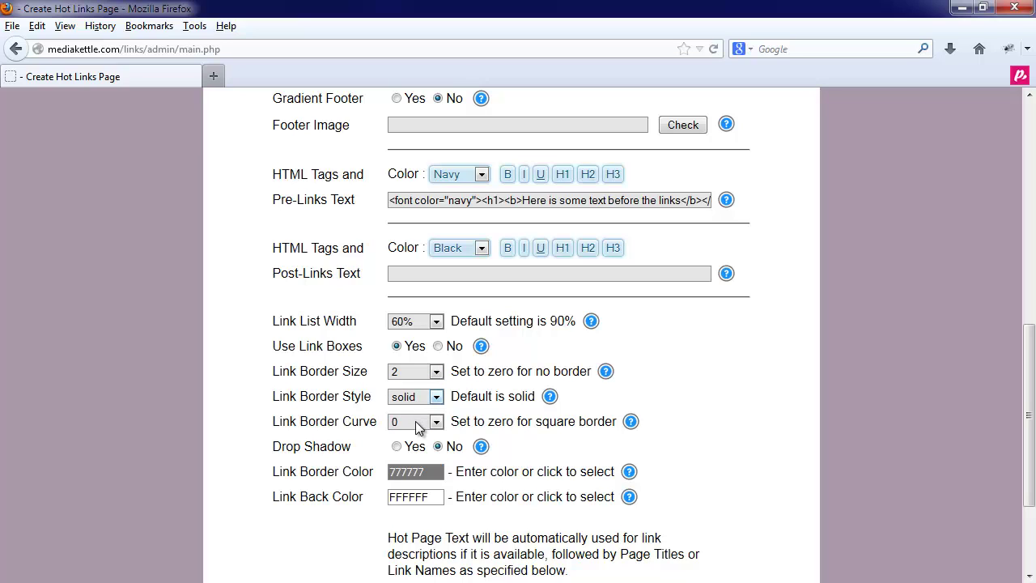
{"action": "left_click", "coordinate": [415, 422]}
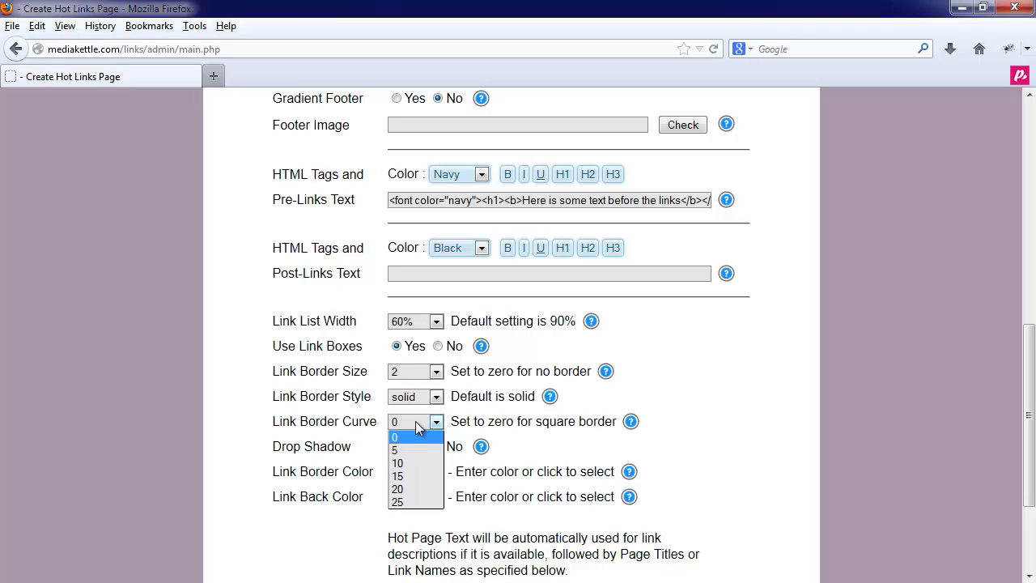
{"action": "left_click", "coordinate": [413, 465]}
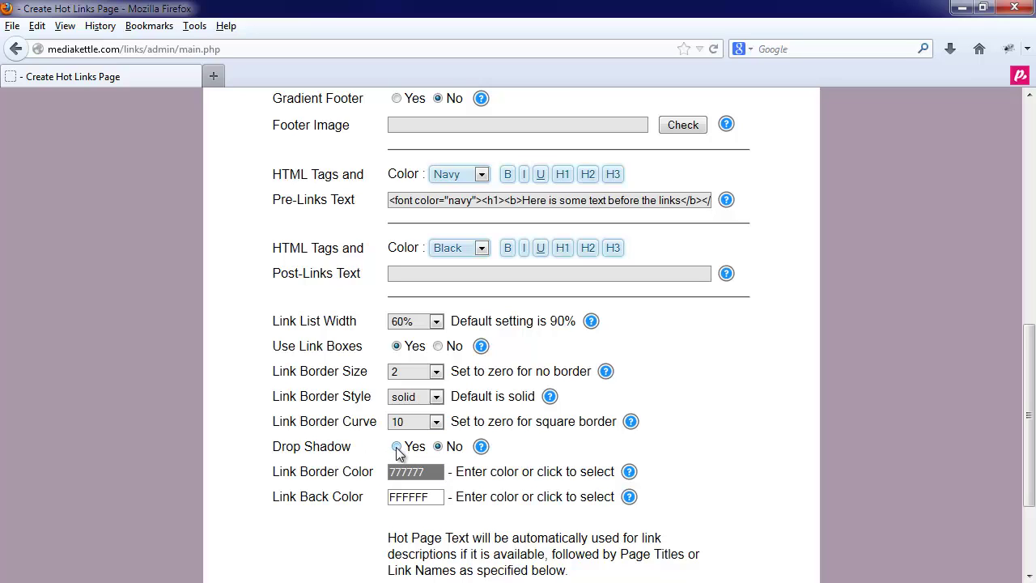
{"action": "left_click", "coordinate": [396, 447]}
{"action": "scroll", "coordinate": [474, 484], "scroll_direction": "down", "scroll_amount": 2}
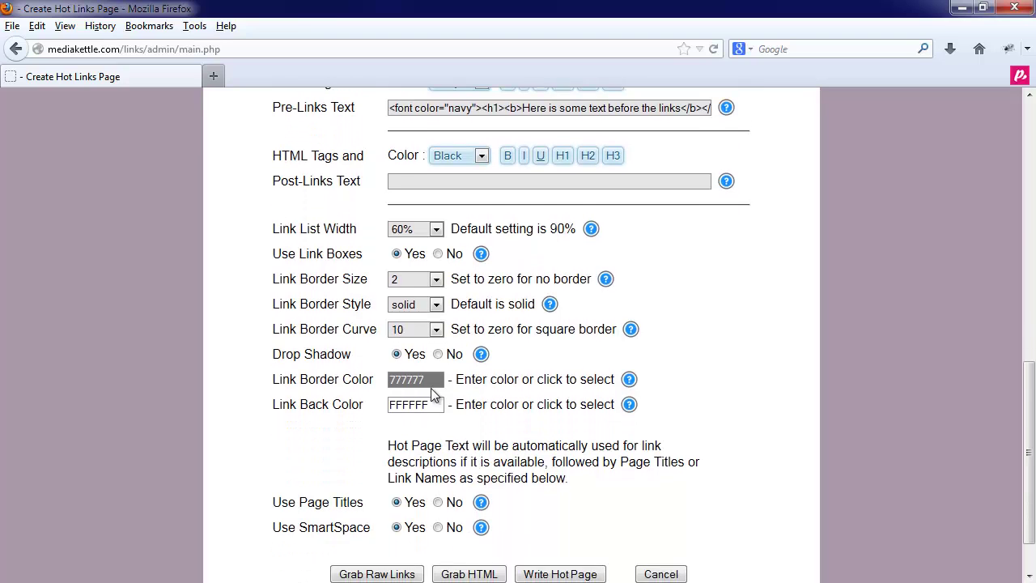
Step: Colour the link box border 292929 and the background pale yellow FFED91
{"action": "left_click", "coordinate": [431, 386]}
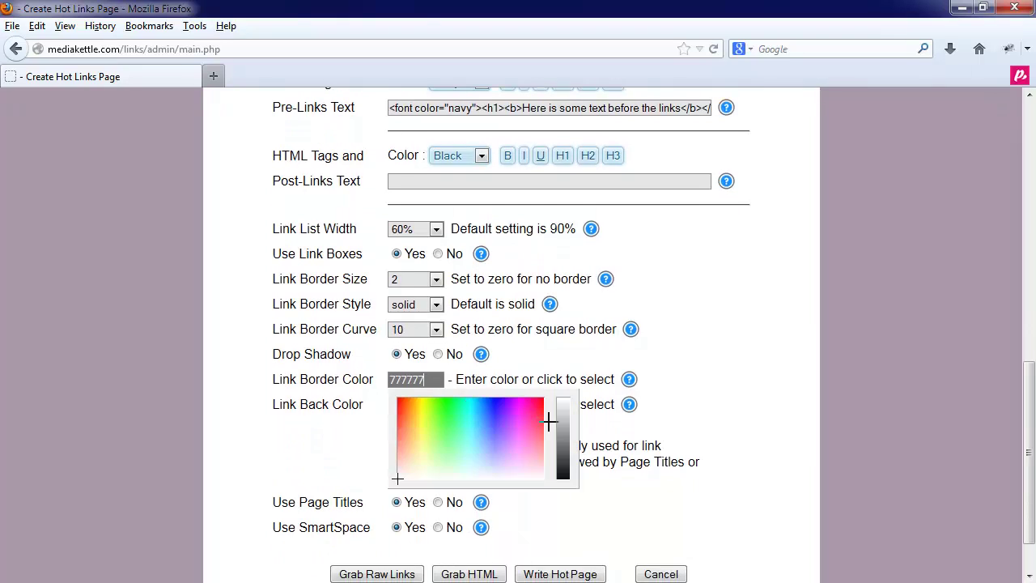
{"action": "left_click", "coordinate": [559, 468]}
{"action": "left_click", "coordinate": [599, 442]}
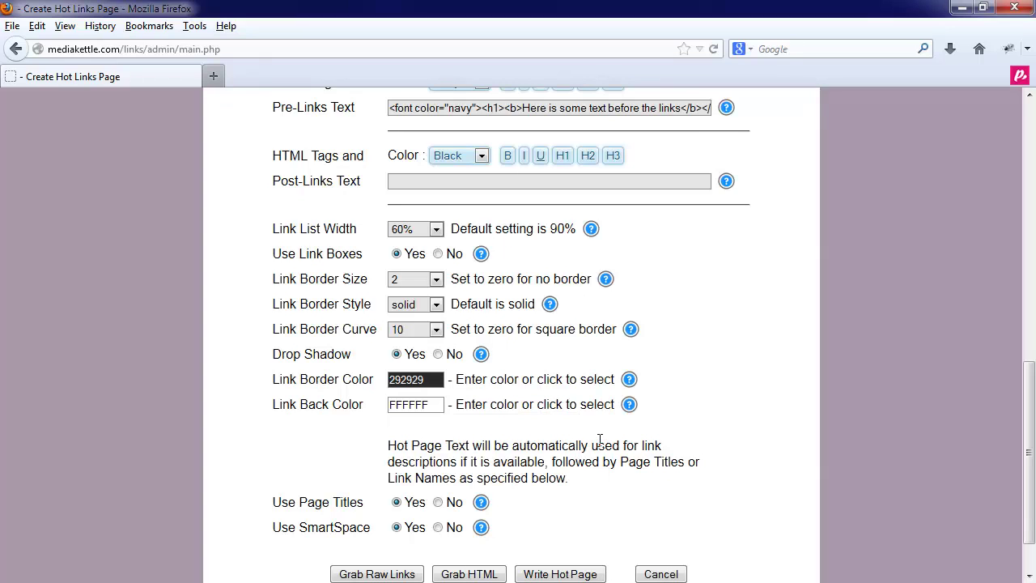
{"action": "left_click", "coordinate": [392, 399]}
{"action": "left_click_drag", "start_coordinate": [426, 434], "coordinate": [416, 467]}
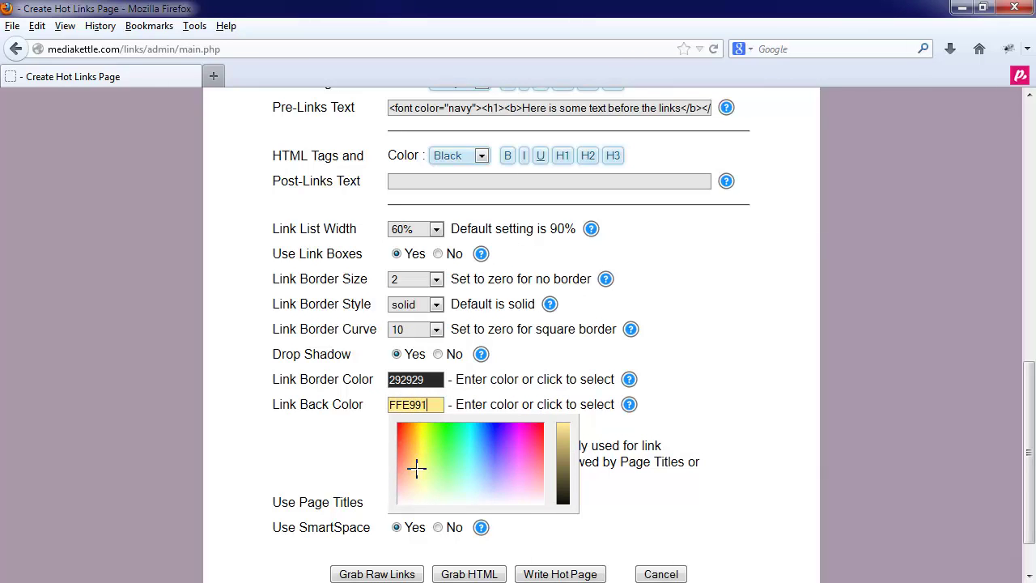
{"action": "left_click", "coordinate": [497, 398]}
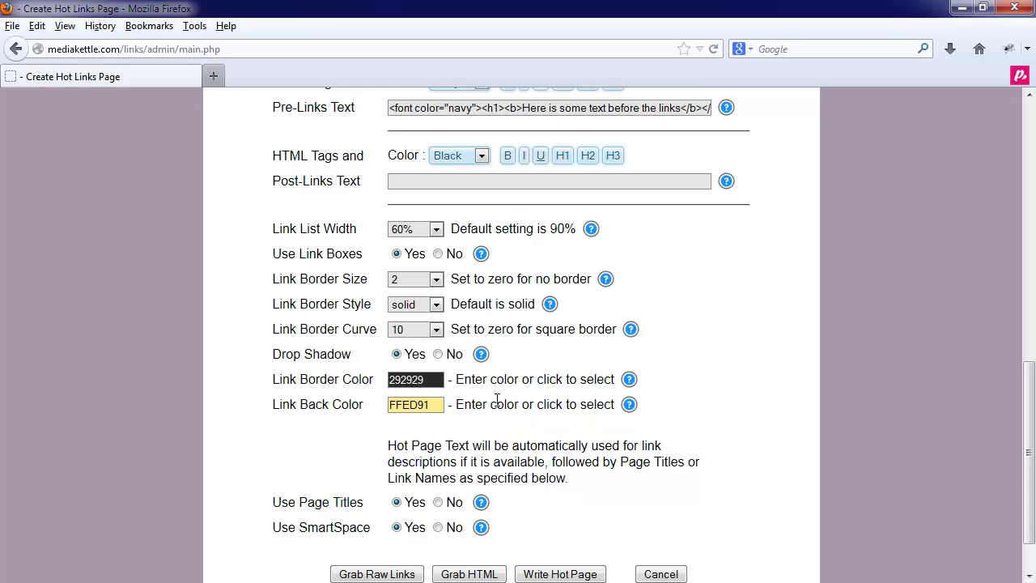
{"action": "scroll", "coordinate": [495, 396], "scroll_direction": "down", "scroll_amount": 1}
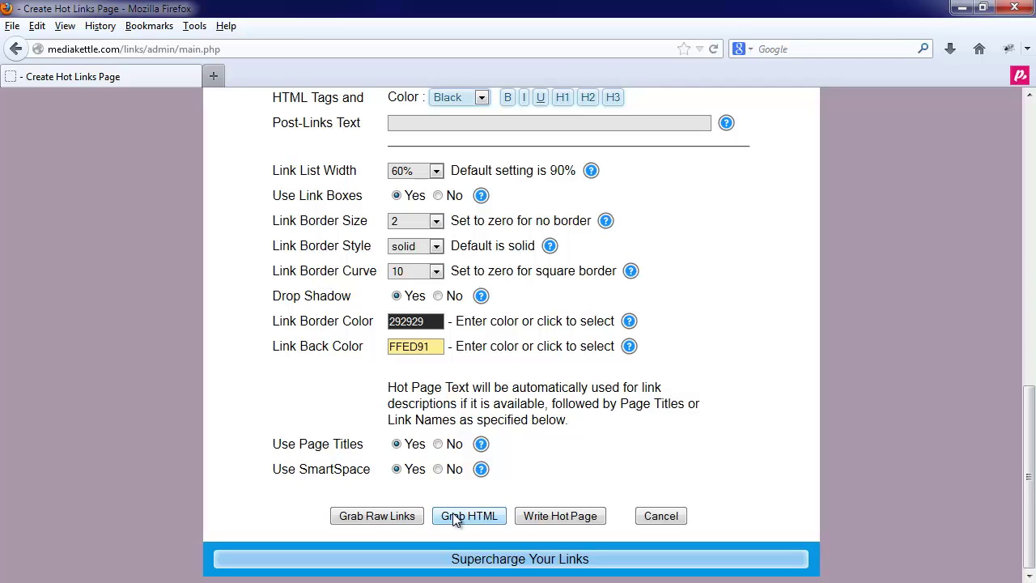
Step: Write the hot page and open the generated hotpage1.php in a new tab
{"action": "left_click", "coordinate": [549, 516]}
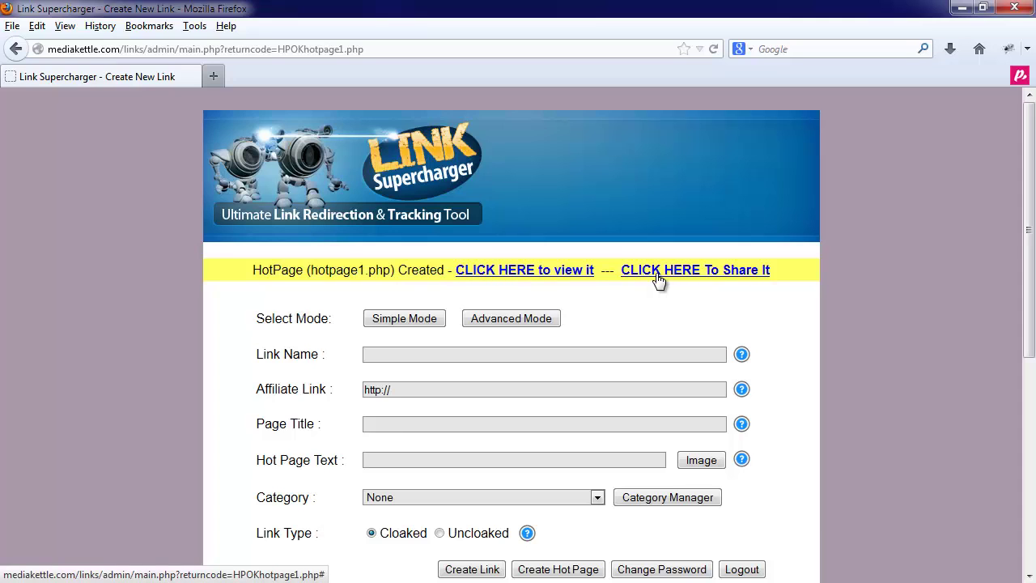
{"action": "left_click", "coordinate": [551, 276]}
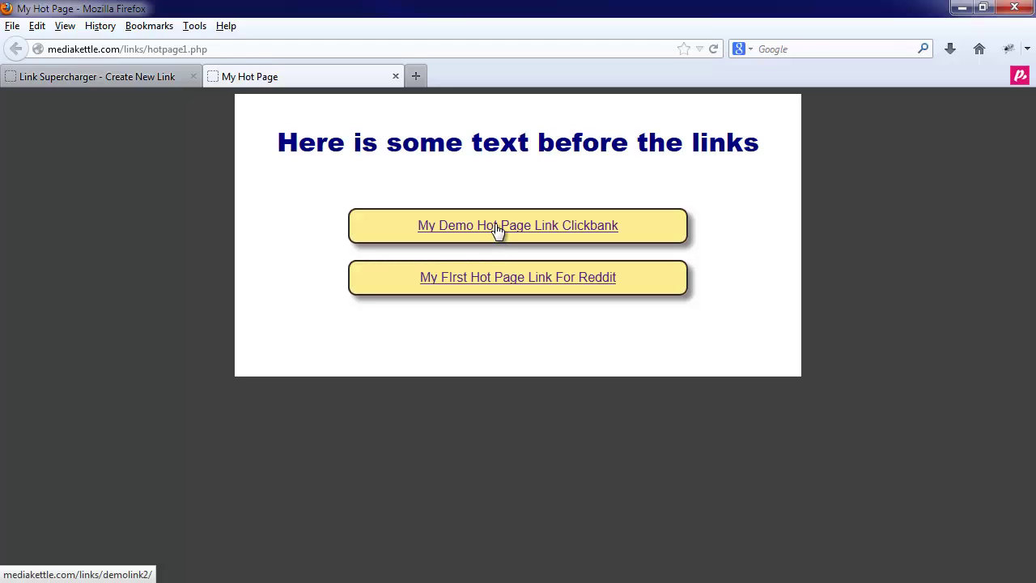
Step: Review the published hotpage1.php with its navy heading and Clickbank and Reddit link boxes
{"action": "left_click", "coordinate": [203, 49]}
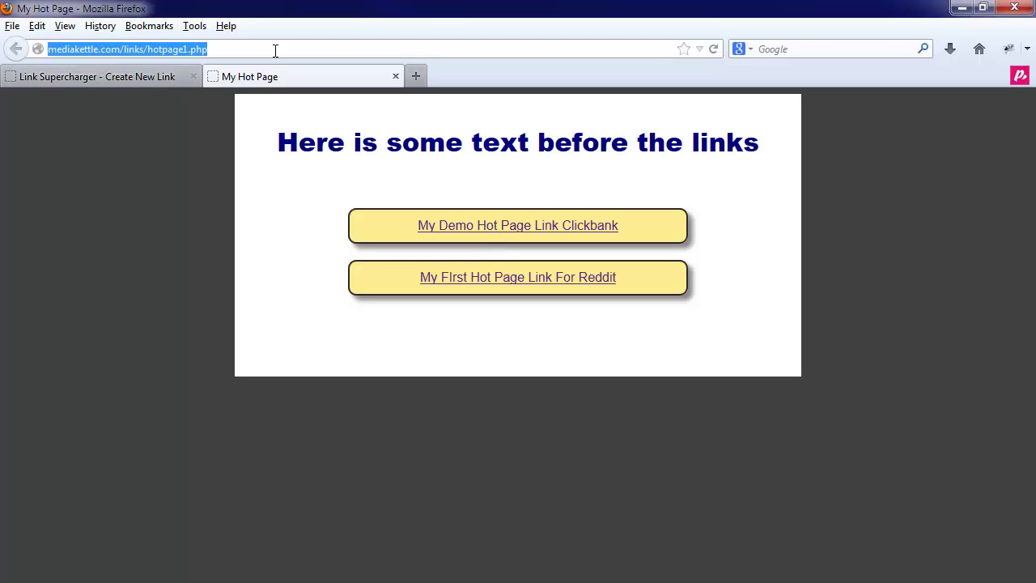
{"action": "left_click", "coordinate": [212, 48]}
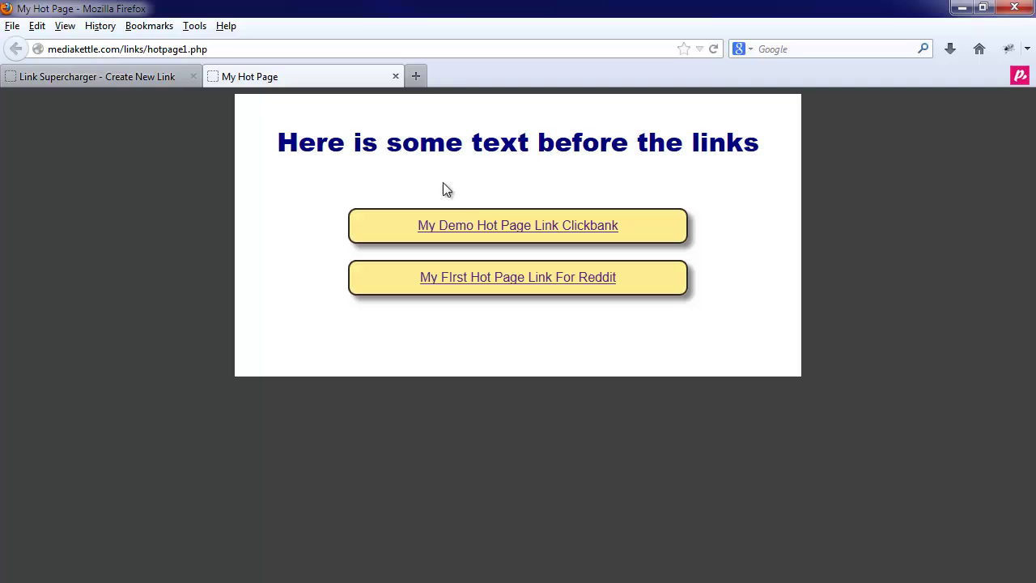
Step: Return to the Link Supercharger admin tab and open the Create Hot Page form
{"action": "left_click", "coordinate": [148, 76]}
{"action": "scroll", "coordinate": [380, 357], "scroll_direction": "down", "scroll_amount": 2}
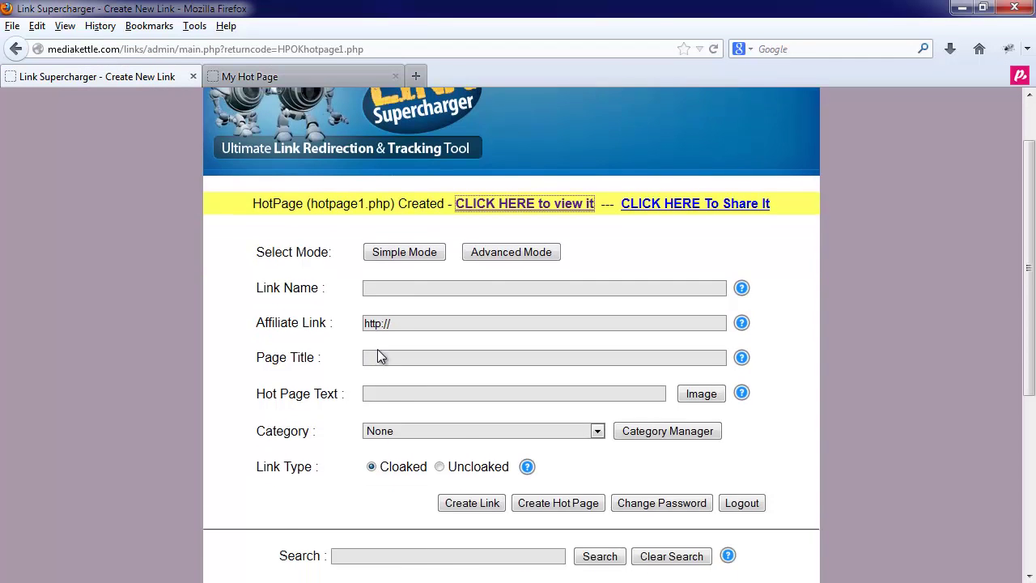
{"action": "scroll", "coordinate": [380, 357], "scroll_direction": "down", "scroll_amount": 4}
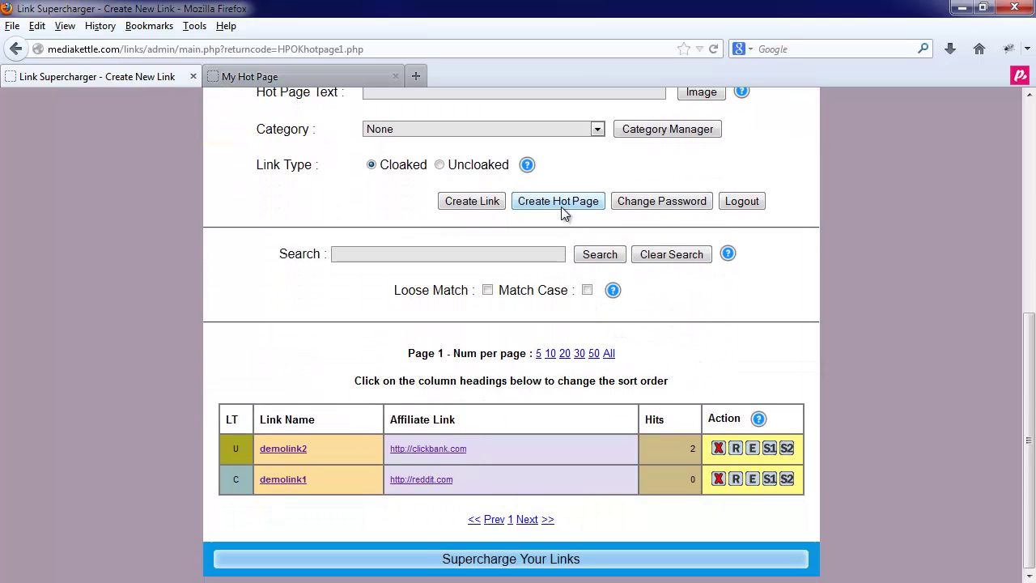
{"action": "left_click", "coordinate": [564, 206]}
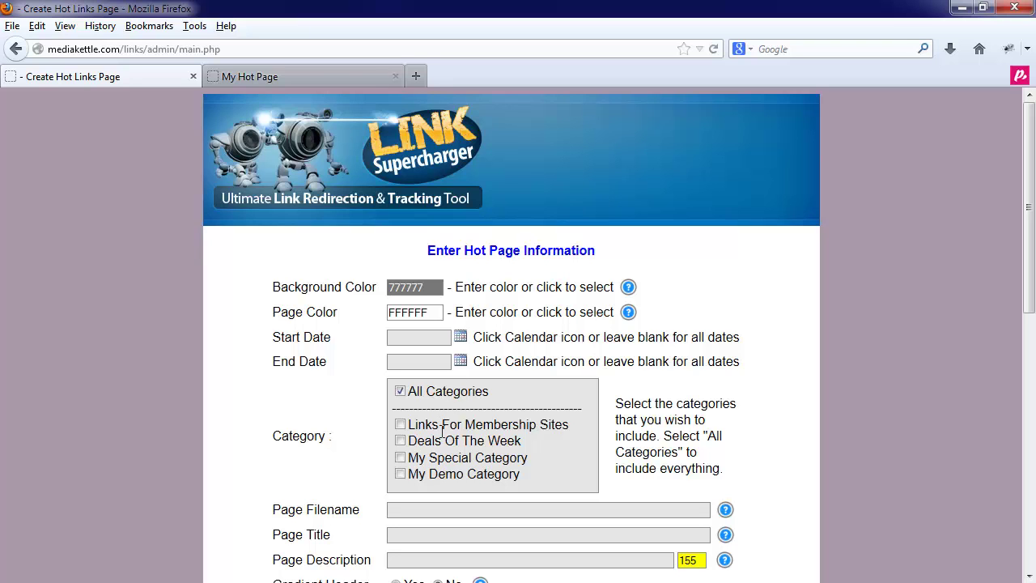
{"action": "scroll", "coordinate": [462, 432], "scroll_direction": "down", "scroll_amount": 8}
{"action": "scroll", "coordinate": [373, 245], "scroll_direction": "down", "scroll_amount": 4}
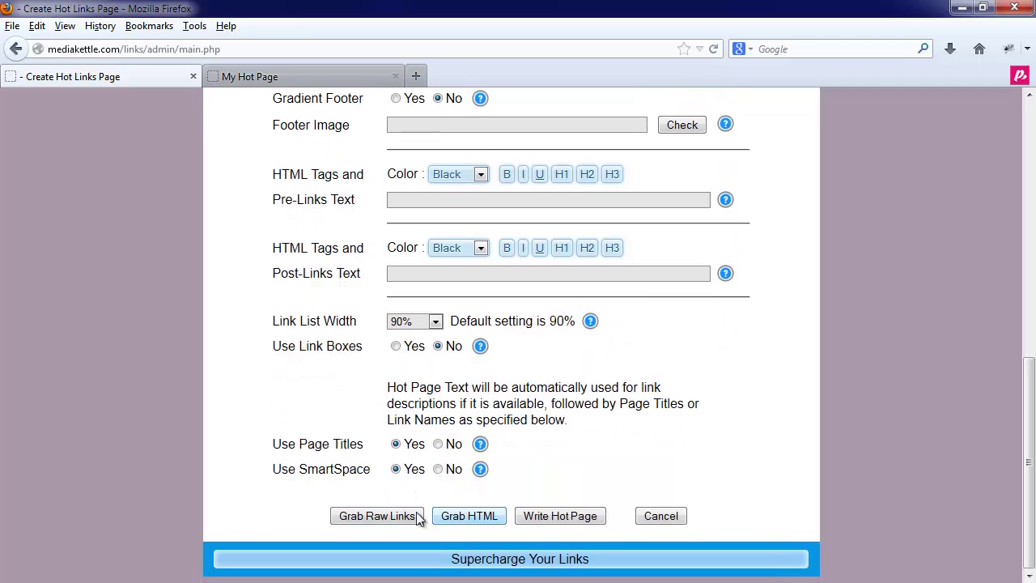
Step: Grab the raw links, select the demolink2 and demolink1 URLs, then close with Done
{"action": "left_click", "coordinate": [396, 517]}
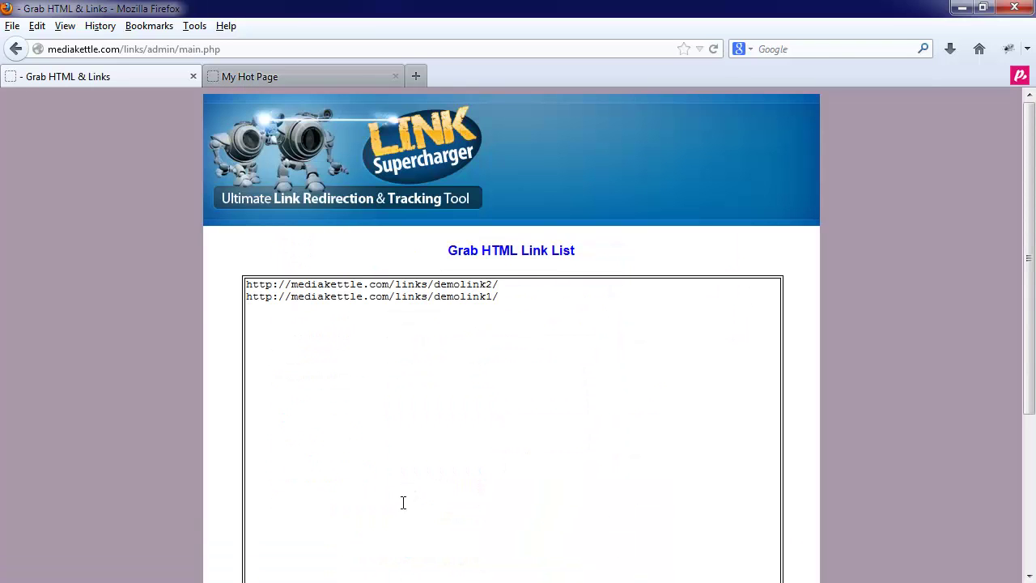
{"action": "left_click", "coordinate": [511, 308]}
{"action": "scroll", "coordinate": [481, 343], "scroll_direction": "down", "scroll_amount": 4}
{"action": "scroll", "coordinate": [481, 343], "scroll_direction": "up", "scroll_amount": 5}
{"action": "left_click_drag", "start_coordinate": [504, 305], "coordinate": [113, 282]}
{"action": "left_click", "coordinate": [332, 324]}
{"action": "scroll", "coordinate": [378, 378], "scroll_direction": "down", "scroll_amount": 2}
{"action": "scroll", "coordinate": [378, 378], "scroll_direction": "down", "scroll_amount": 2}
{"action": "left_click", "coordinate": [511, 503]}
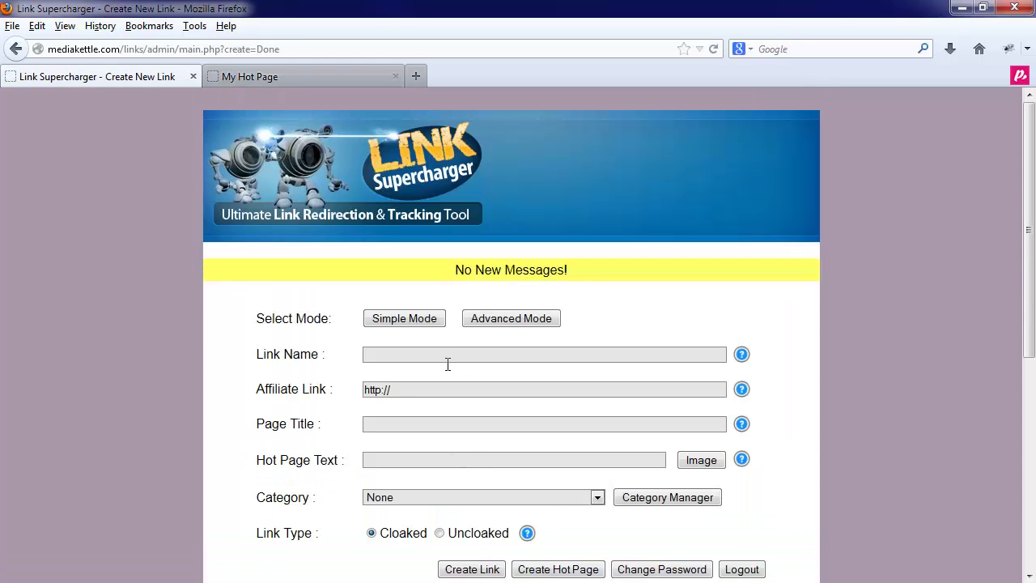
Step: Generate the HTML anchor code for the demolink2 and demolink1 hot page links
{"action": "scroll", "coordinate": [479, 378], "scroll_direction": "down", "scroll_amount": 5}
{"action": "left_click", "coordinate": [562, 293]}
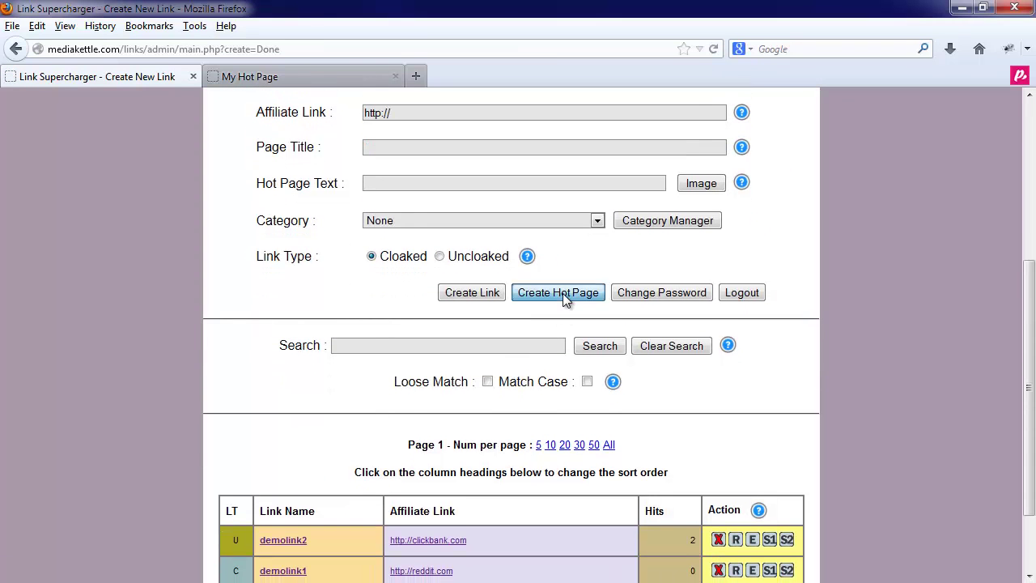
{"action": "scroll", "coordinate": [437, 456], "scroll_direction": "down", "scroll_amount": 10}
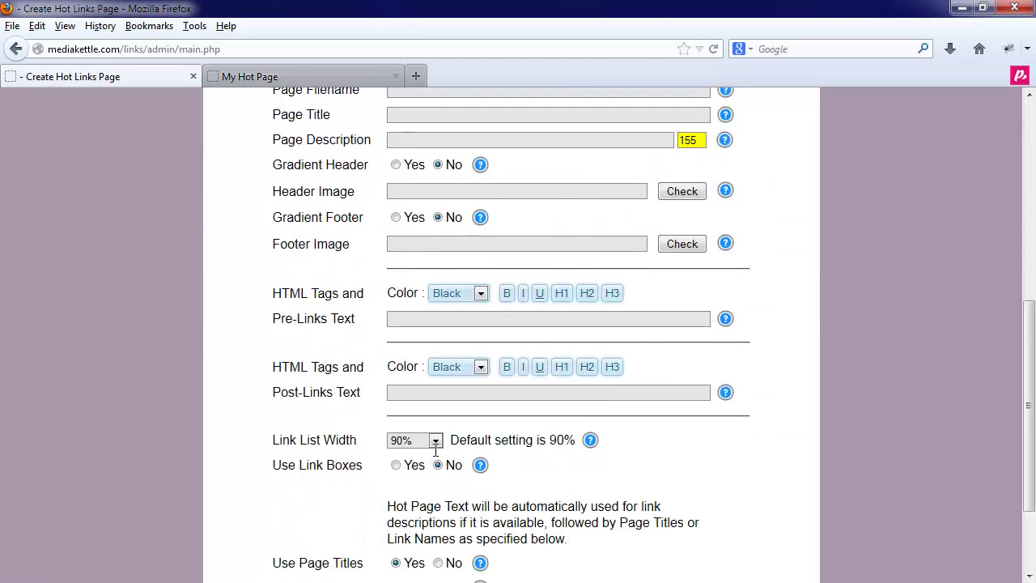
{"action": "scroll", "coordinate": [437, 456], "scroll_direction": "down", "scroll_amount": 1}
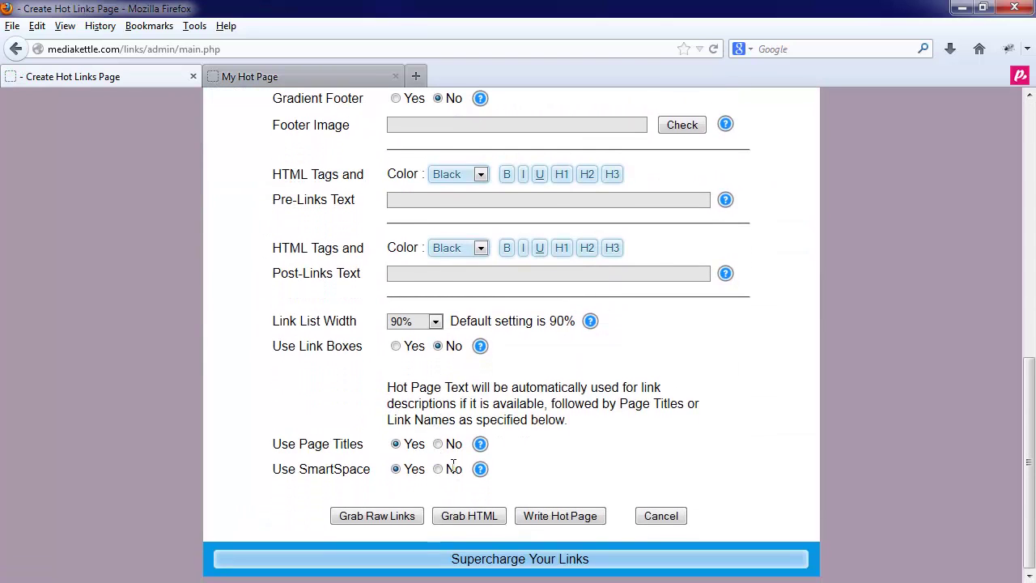
{"action": "left_click", "coordinate": [465, 519]}
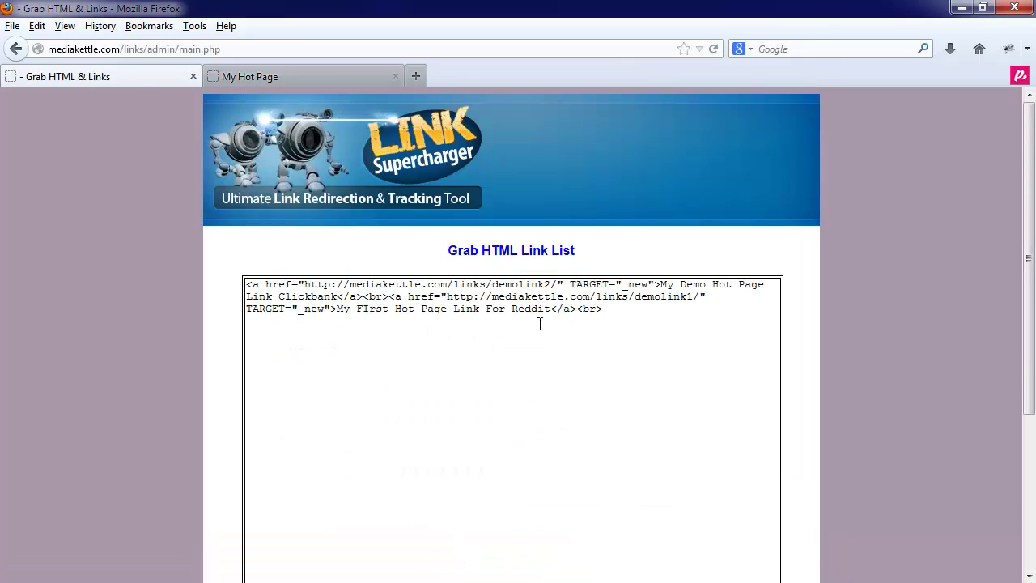
Step: Select the generated link HTML, then return to the blank Create New Link form
{"action": "left_click_drag", "start_coordinate": [670, 324], "coordinate": [244, 285]}
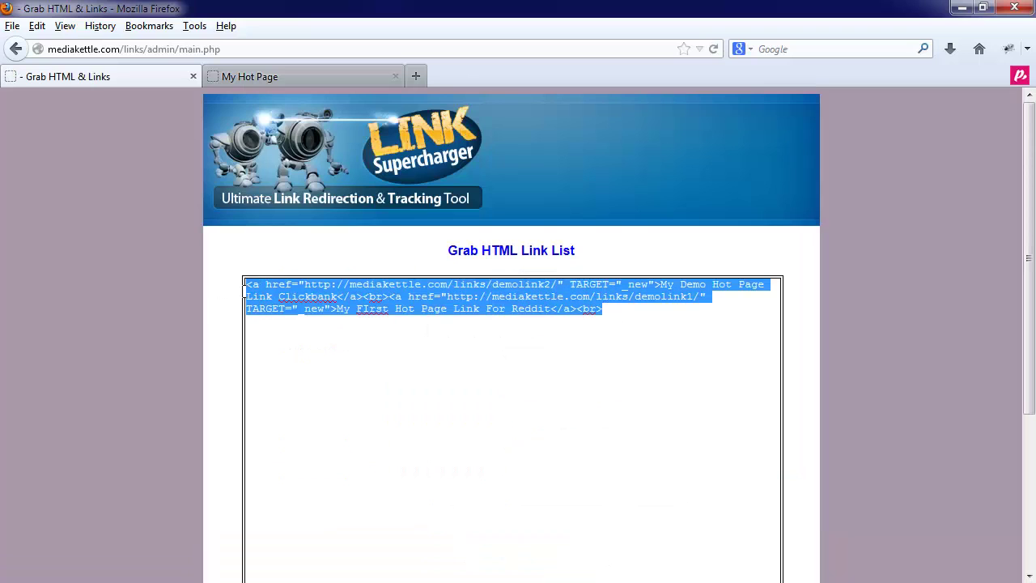
{"action": "left_click", "coordinate": [348, 332]}
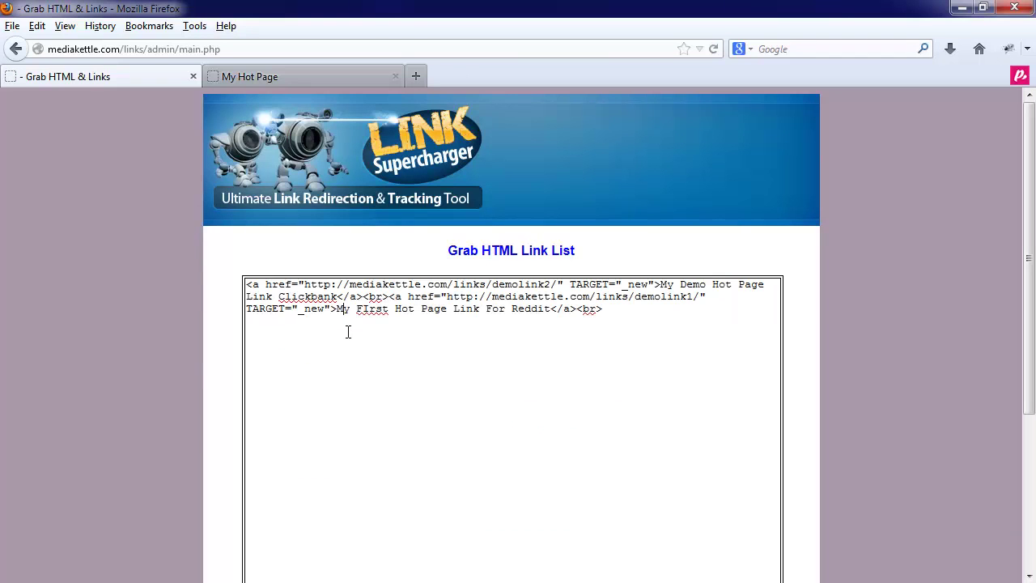
{"action": "scroll", "coordinate": [131, 395], "scroll_direction": "down", "scroll_amount": 5}
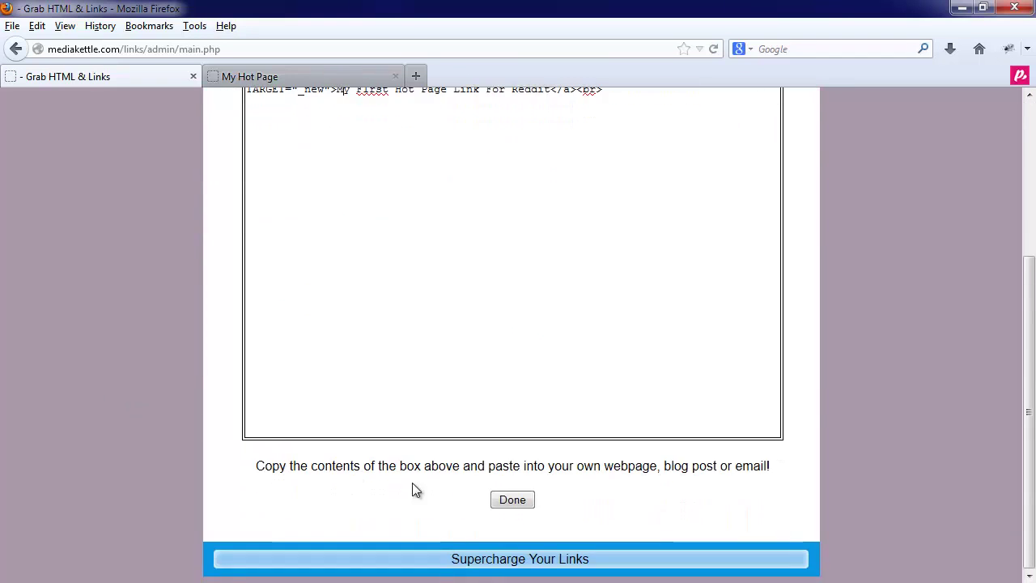
{"action": "left_click", "coordinate": [510, 503]}
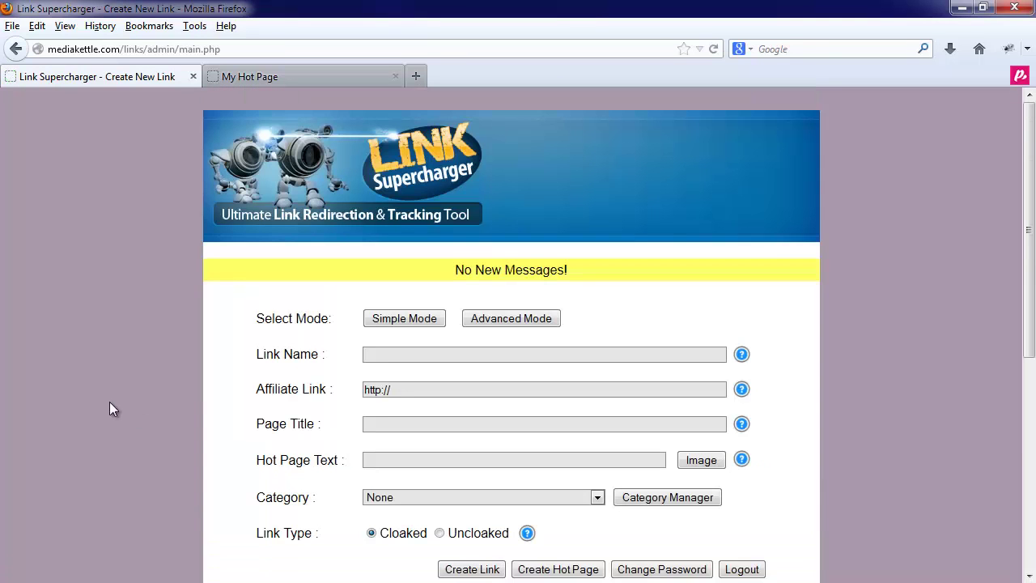
{"action": "scroll", "coordinate": [112, 403], "scroll_direction": "down", "scroll_amount": 8}
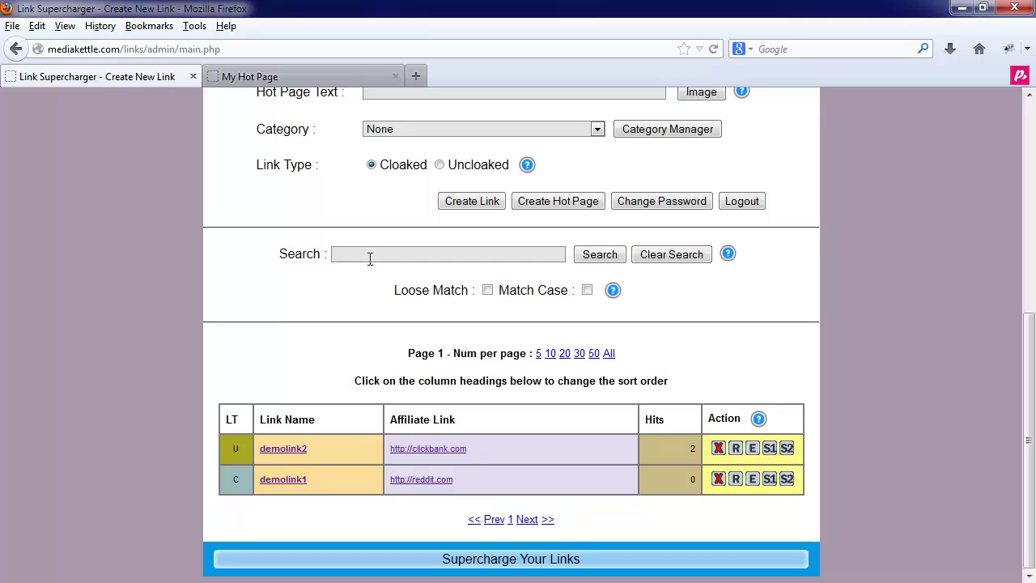
{"action": "left_click", "coordinate": [369, 254]}
{"action": "type", "text": "demo"}
{"action": "key", "text": "Down"}
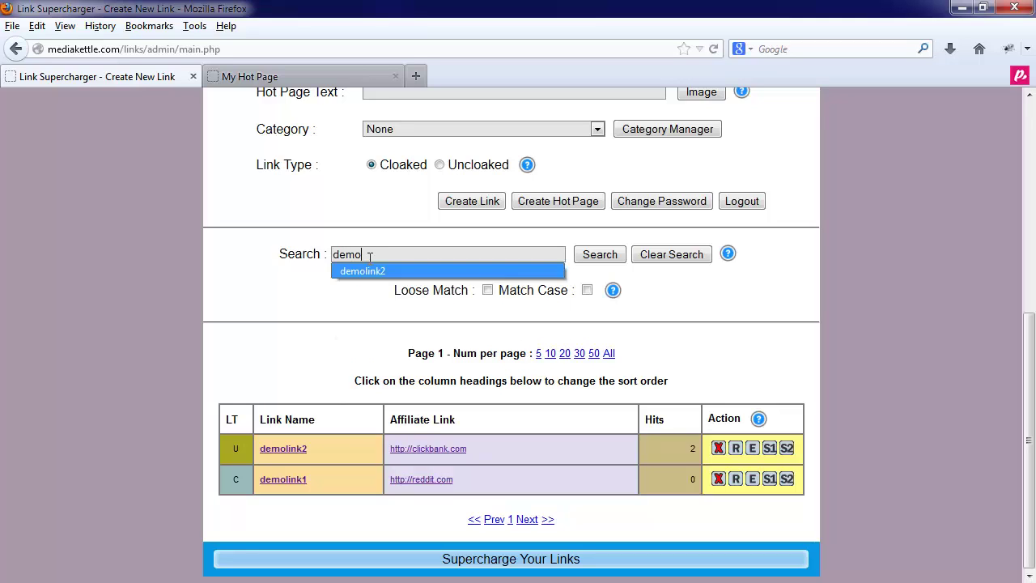
{"action": "key", "text": "Return"}
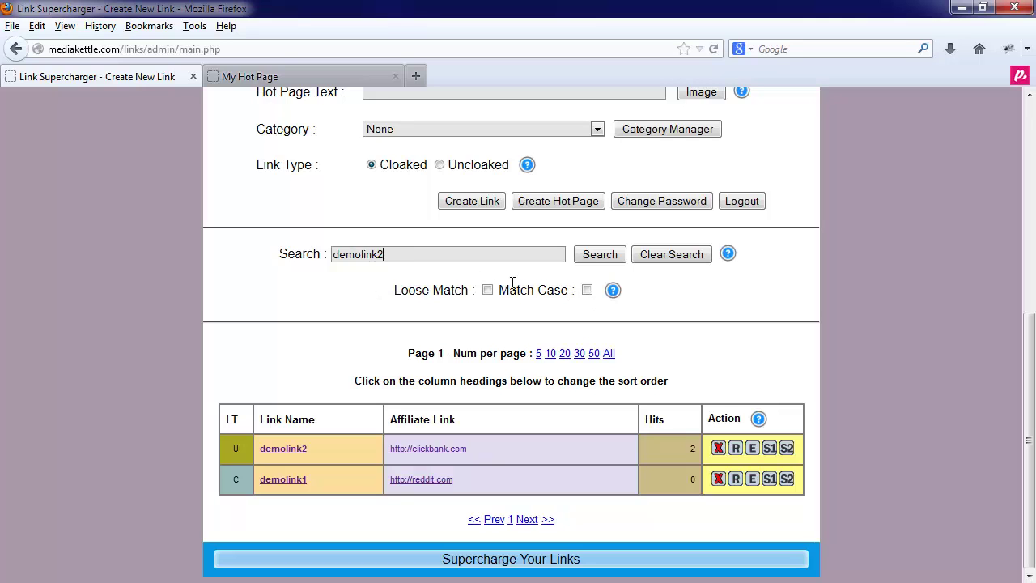
{"action": "left_click", "coordinate": [583, 259]}
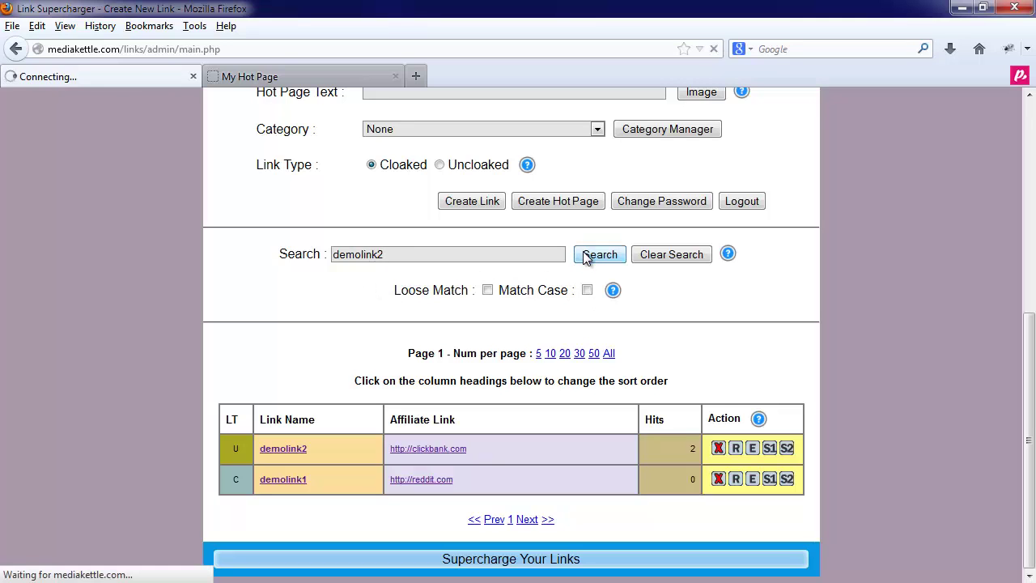
{"action": "scroll", "coordinate": [482, 439], "scroll_direction": "down", "scroll_amount": 5}
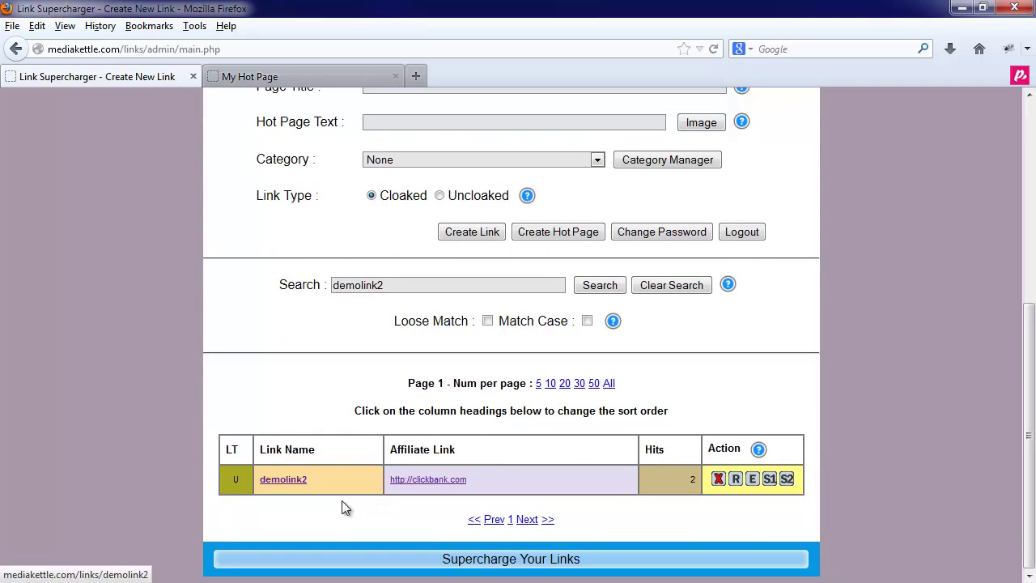
{"action": "left_click", "coordinate": [666, 286]}
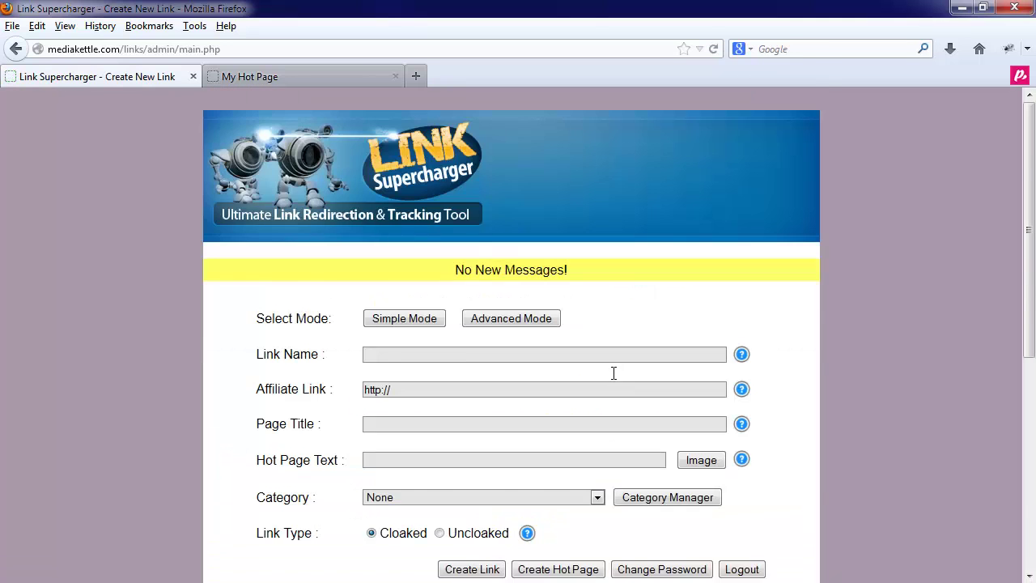
Step: Open the password change page and cancel it, leaving the password unchanged
{"action": "scroll", "coordinate": [613, 372], "scroll_direction": "down", "scroll_amount": 5}
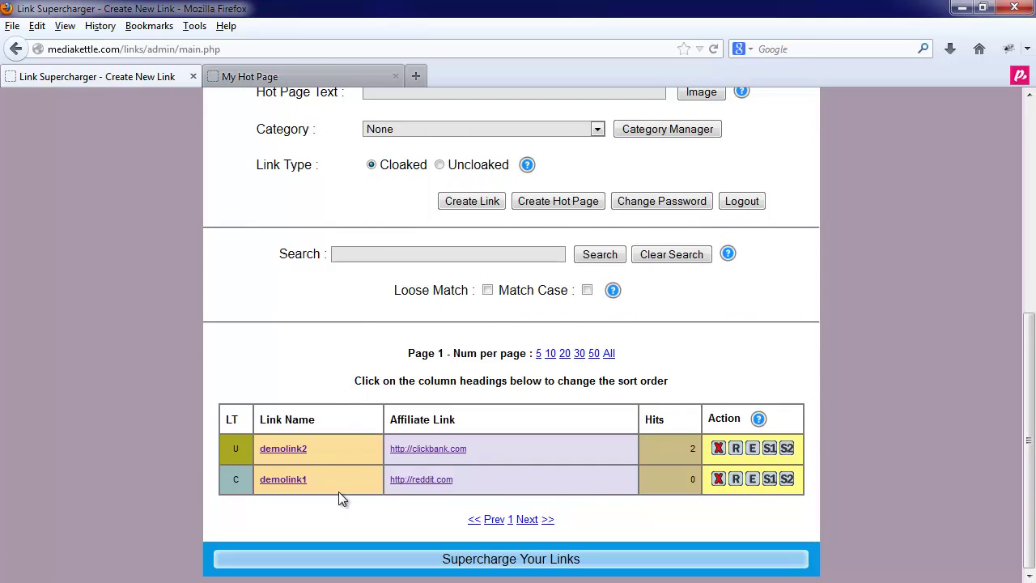
{"action": "left_click", "coordinate": [654, 202]}
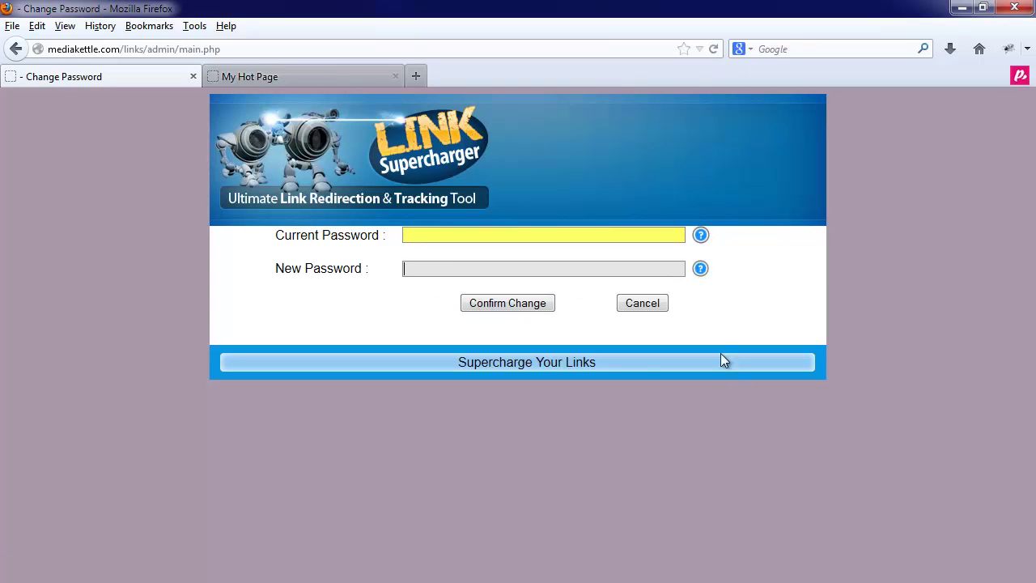
{"action": "left_click", "coordinate": [653, 305]}
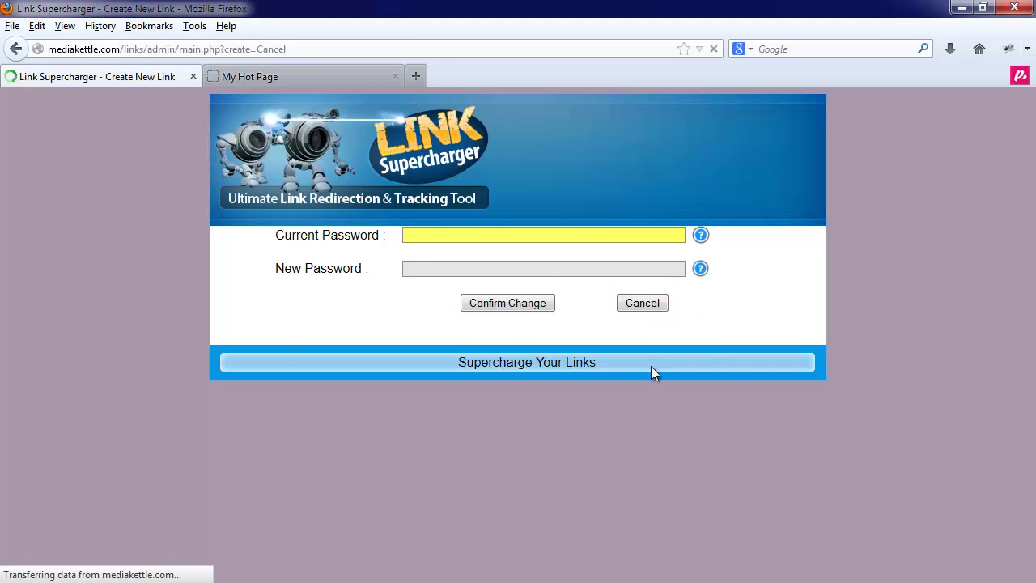
Step: Log out so the login page asks for user name and password
{"action": "scroll", "coordinate": [664, 455], "scroll_direction": "down", "scroll_amount": 3}
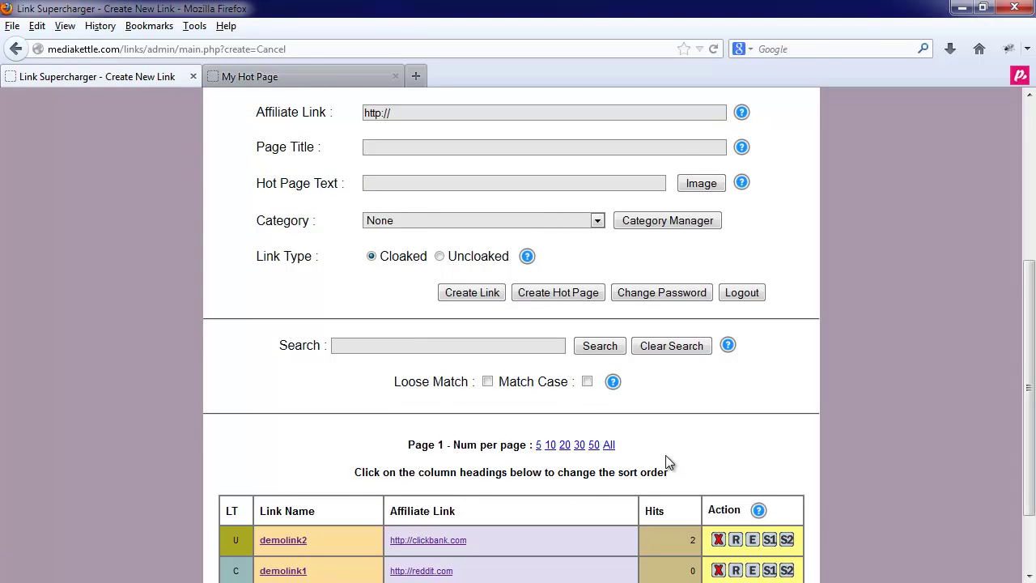
{"action": "scroll", "coordinate": [712, 456], "scroll_direction": "up", "scroll_amount": 3}
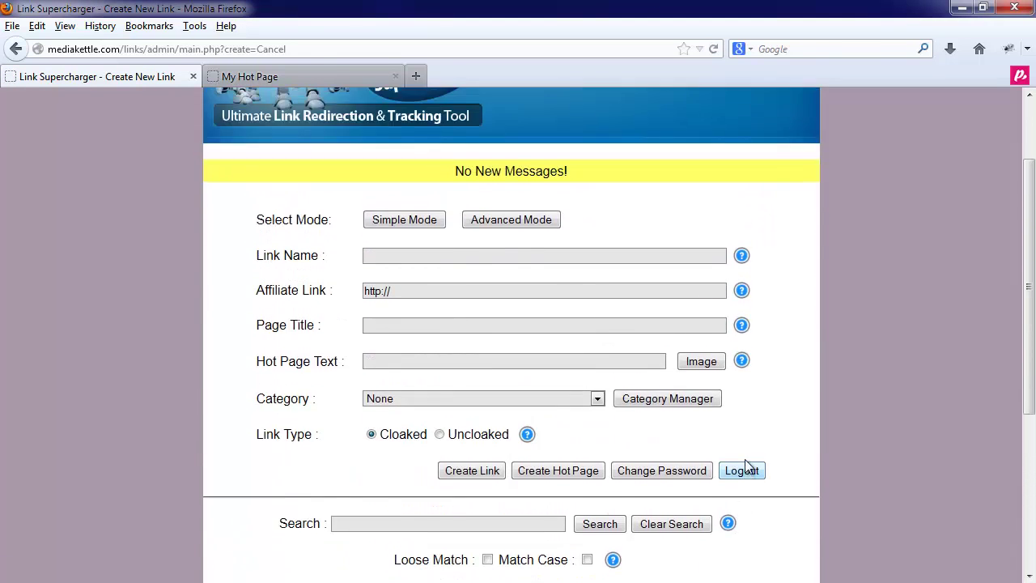
{"action": "scroll", "coordinate": [773, 535], "scroll_direction": "down", "scroll_amount": 1}
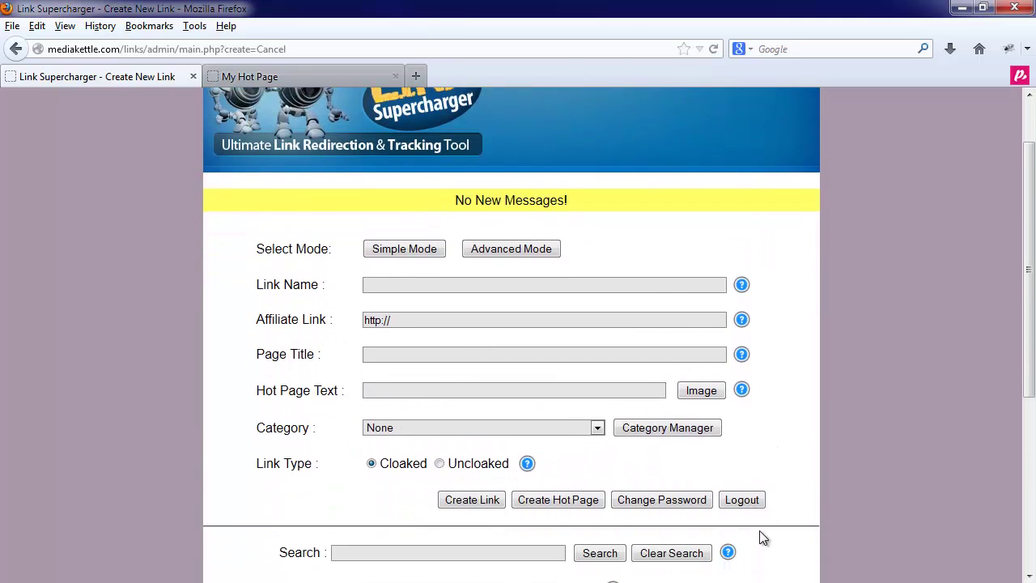
{"action": "left_click", "coordinate": [743, 477]}
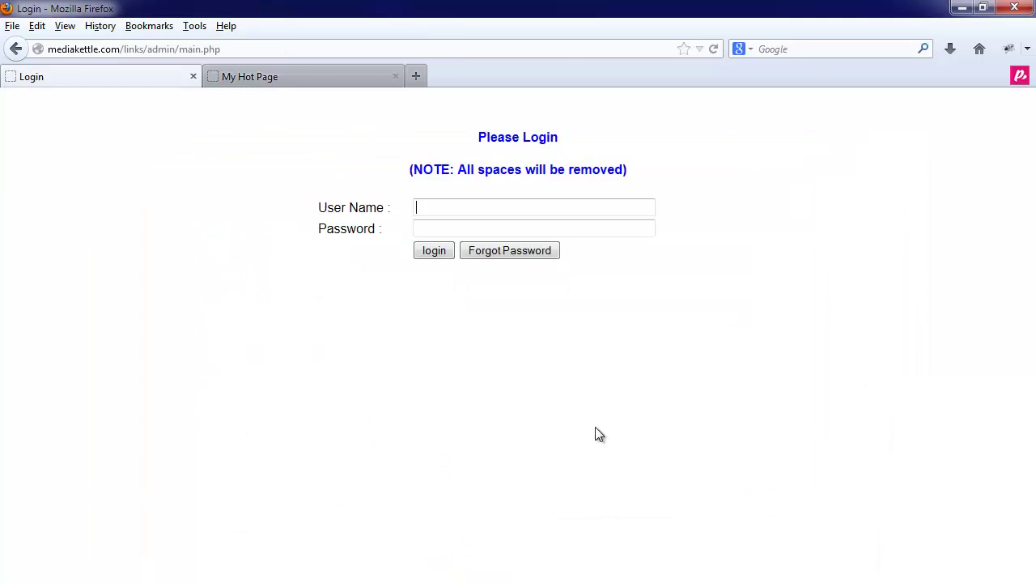